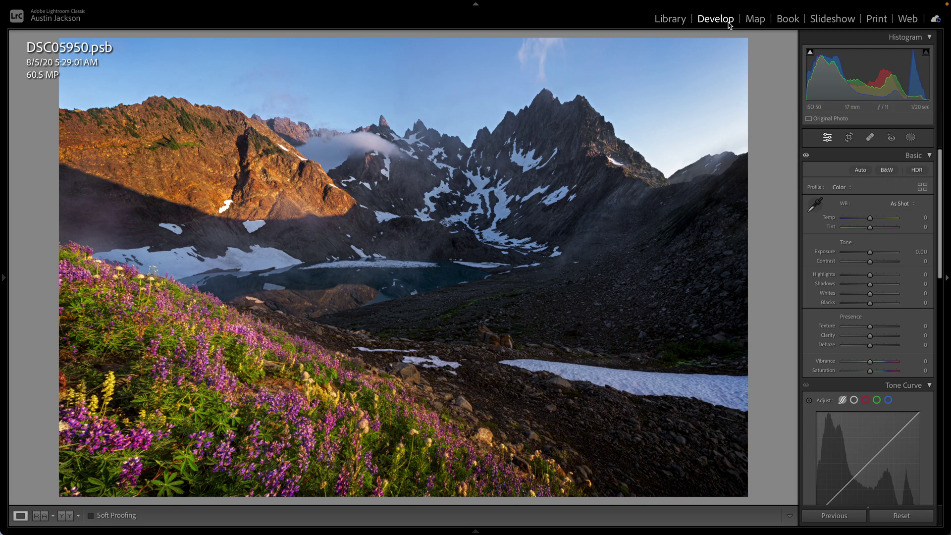
Open the masking tools, try an automatic sky mask on the photo, and undo it
left_click(911, 138)
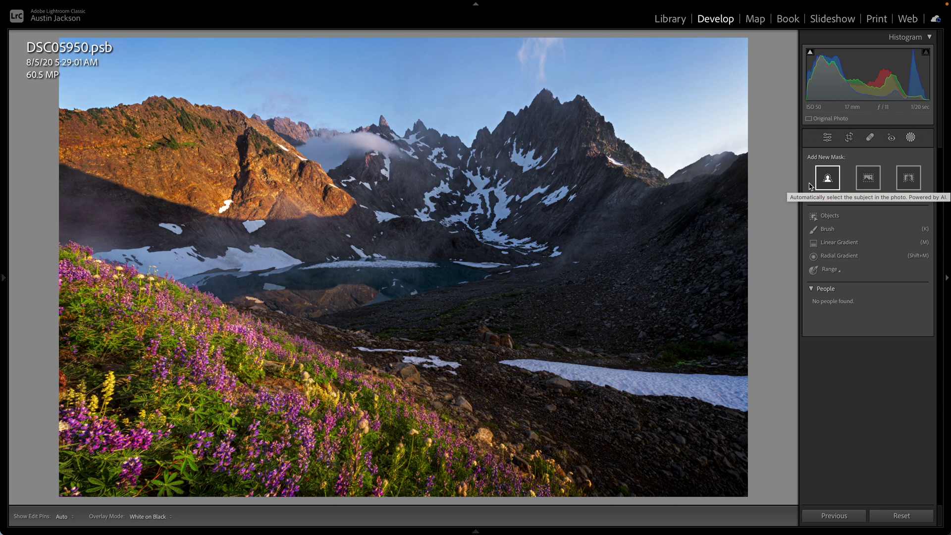
left_click(868, 178)
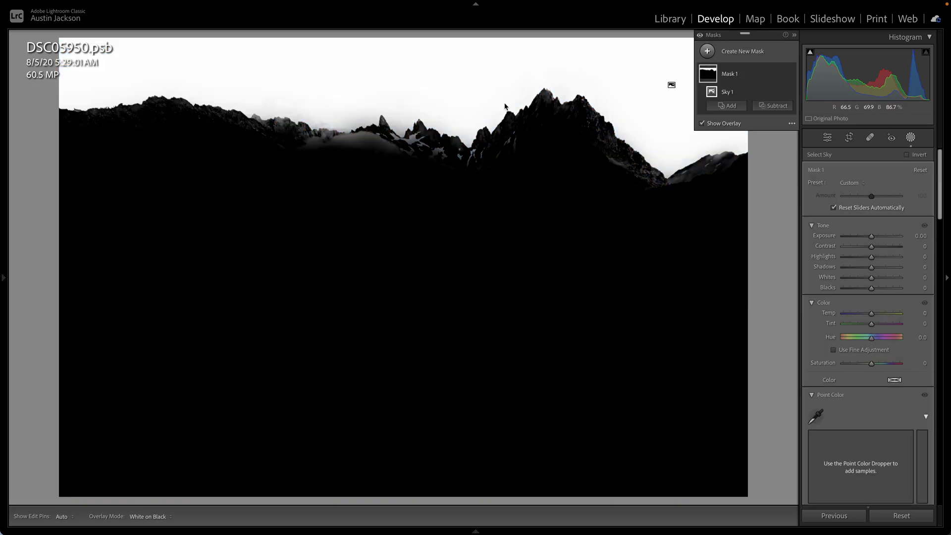
key("ctrl+z")
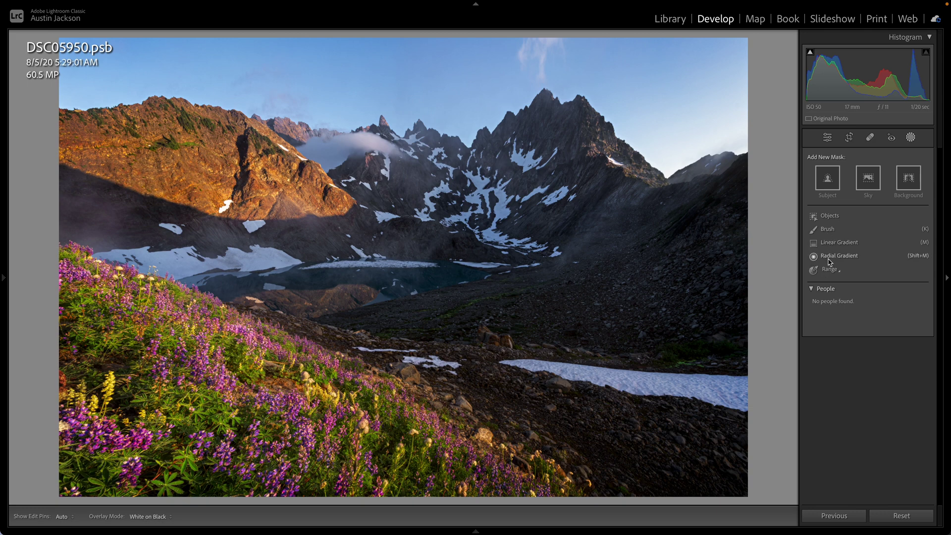
Create an automatic sky mask, try lowering its exposure to -1.24, and undo that exposure change
left_click(876, 191)
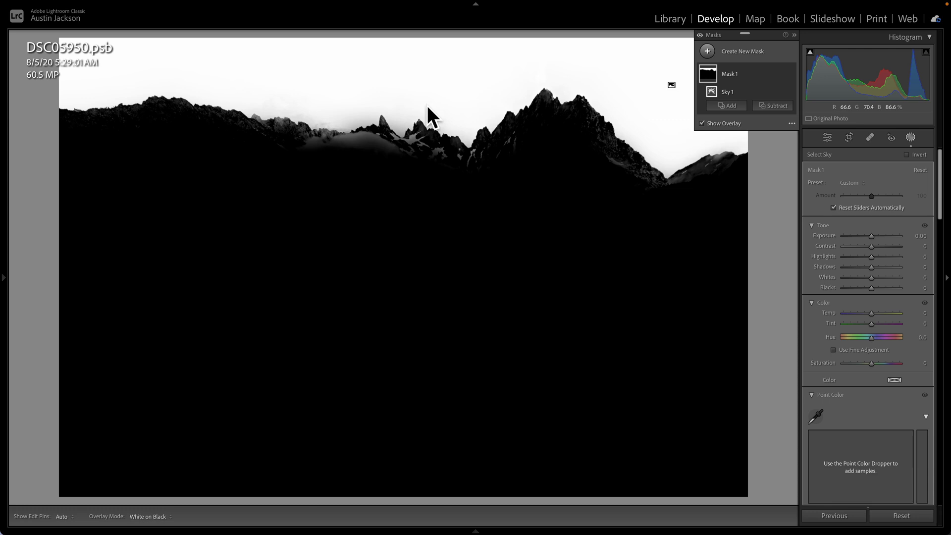
scroll(867, 361, "down", 5)
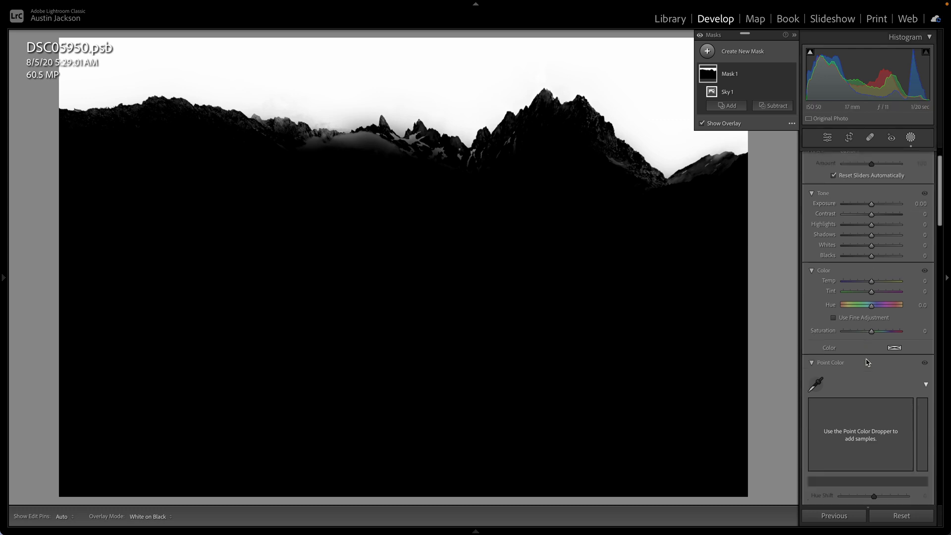
scroll(867, 362, "up", 5)
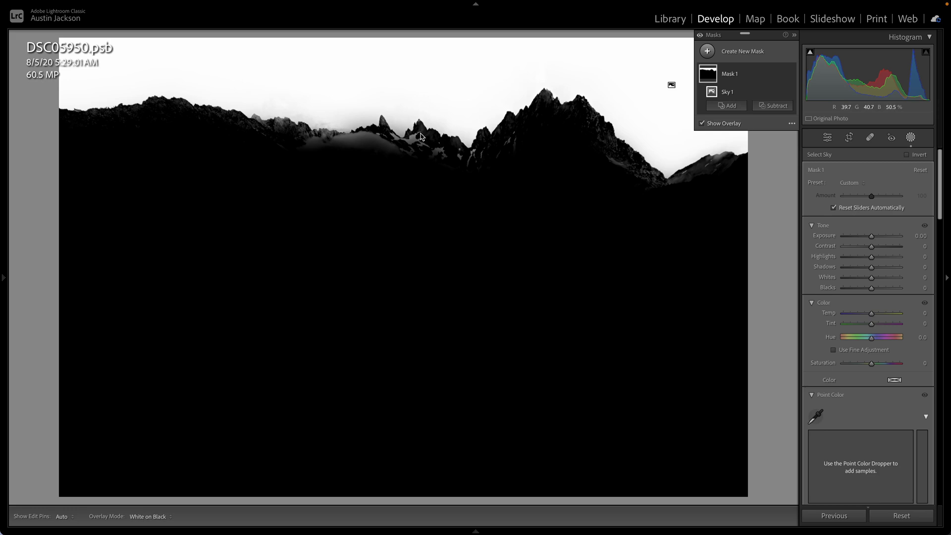
mouse_move(872, 236)
left_mouse_down()
mouse_move(883, 238)
mouse_move(856, 235)
mouse_move(870, 236)
mouse_move(864, 231)
left_mouse_up()
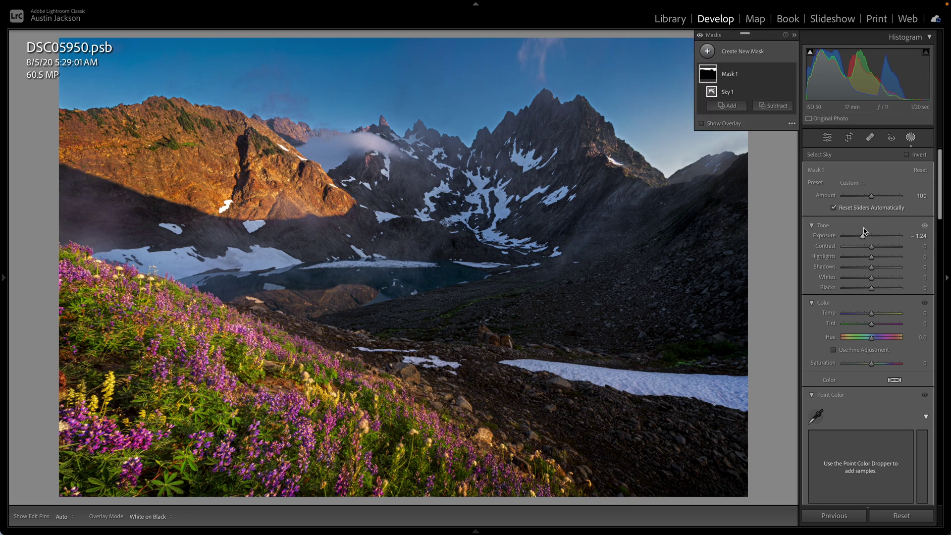
key("ctrl+z")
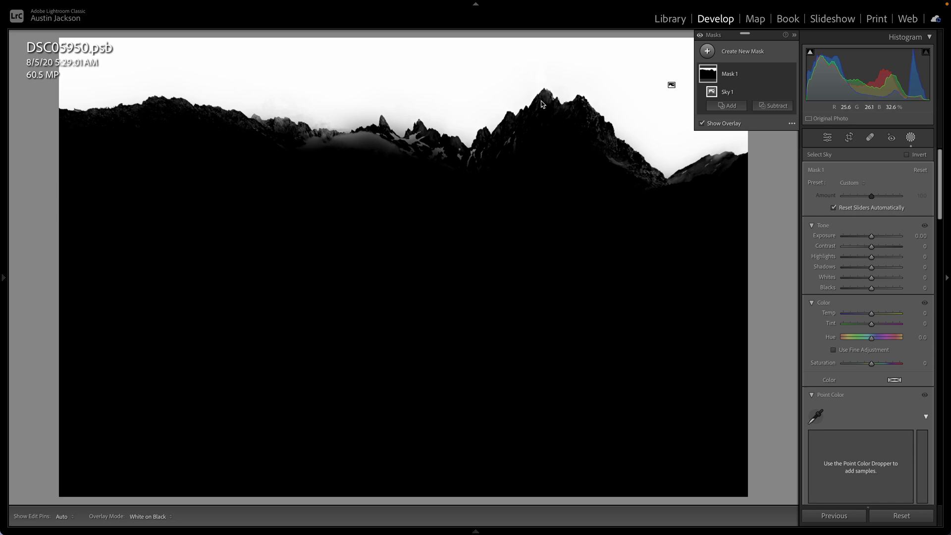
Try darkening the masked sky to an exposure of -1.71, and undo both the adjustment and the sky mask
left_click_drag(871, 236, 860, 236)
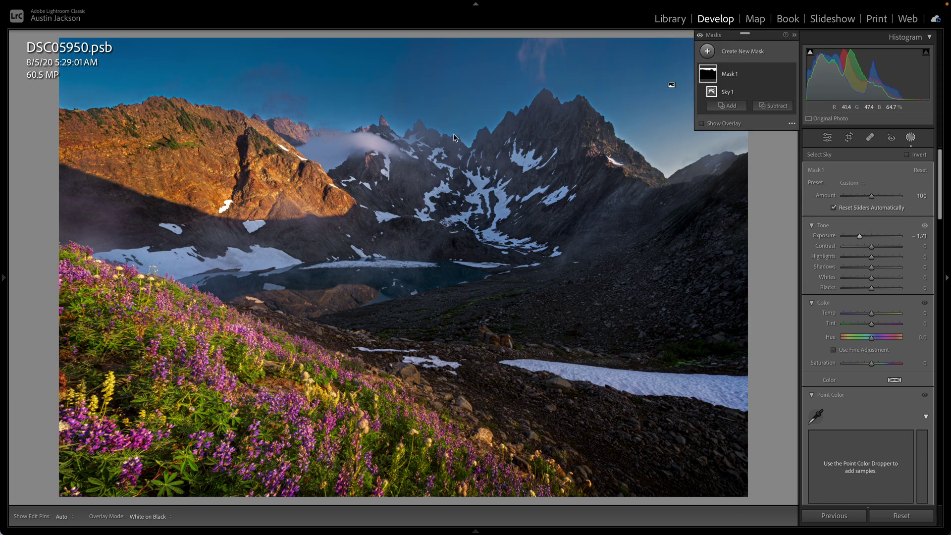
key("ctrl+z")
key("ctrl+z")
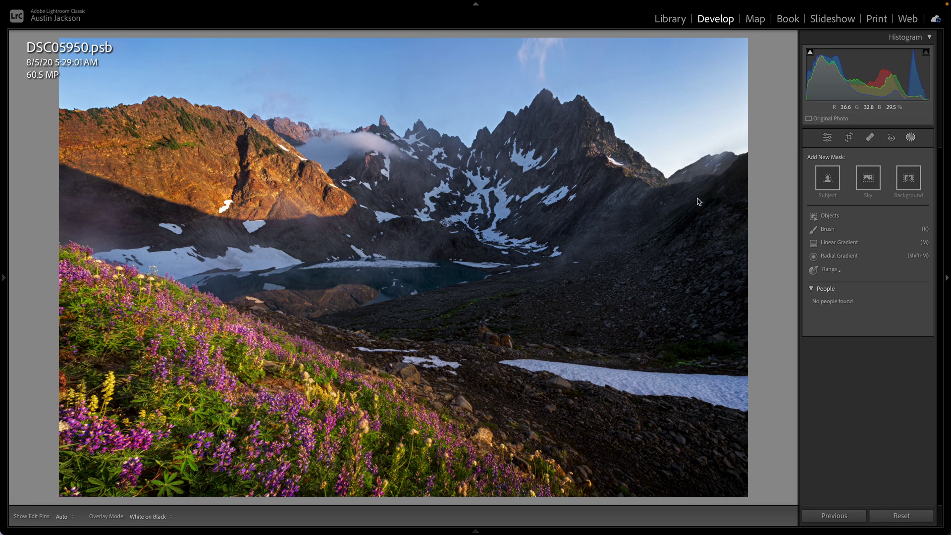
Try a brush mask with Shadows 100 and Feather 0 by painting one dab on the mountain, and undo the dab
left_click(828, 230)
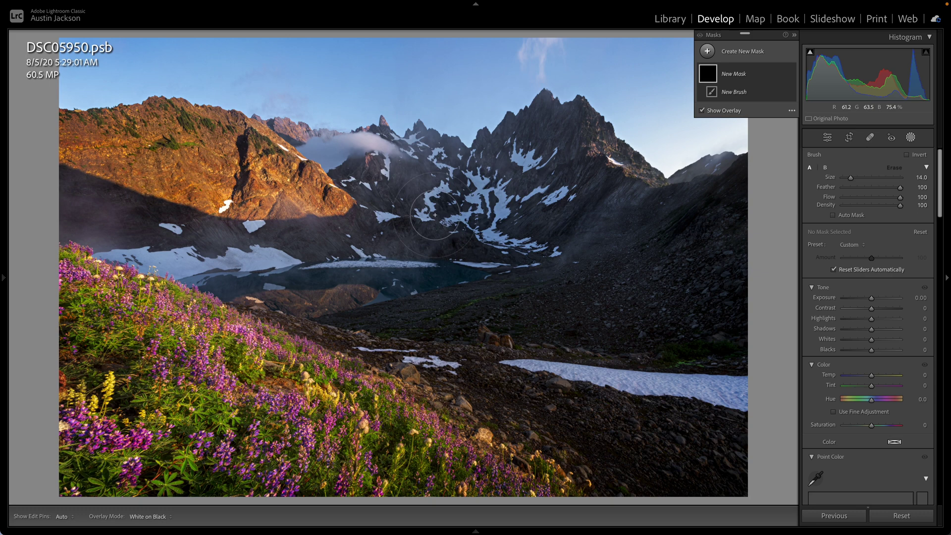
left_click_drag(872, 329, 913, 333)
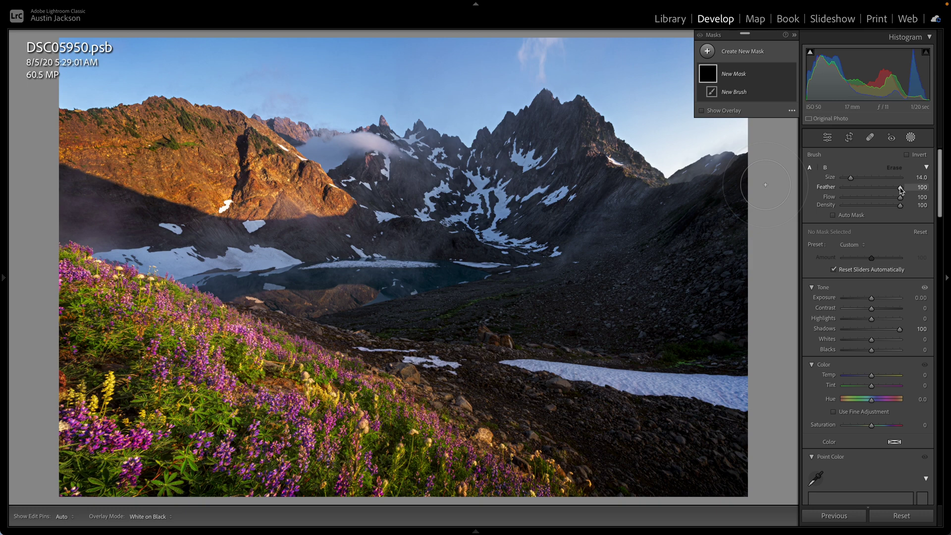
left_click_drag(900, 191, 842, 191)
left_click(576, 165)
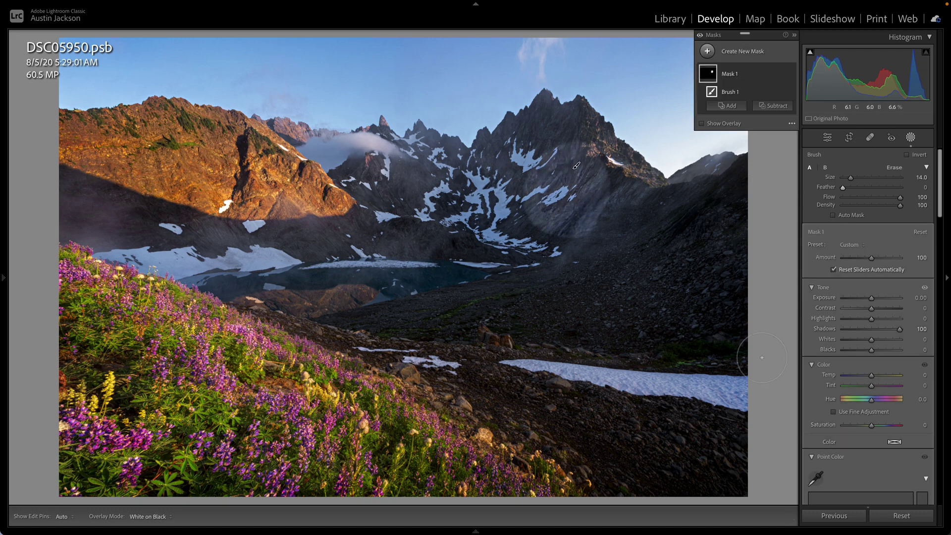
key("ctrl+z")
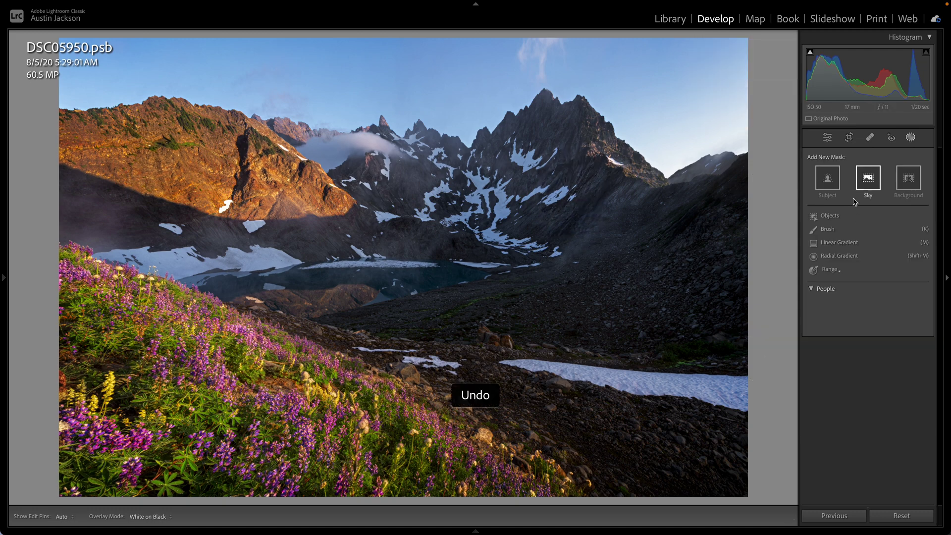
Set the brush Feather to 100 and paint a mask over the shaded mountain face and the slope below, with the overlay hidden
left_click_drag(843, 187, 900, 188)
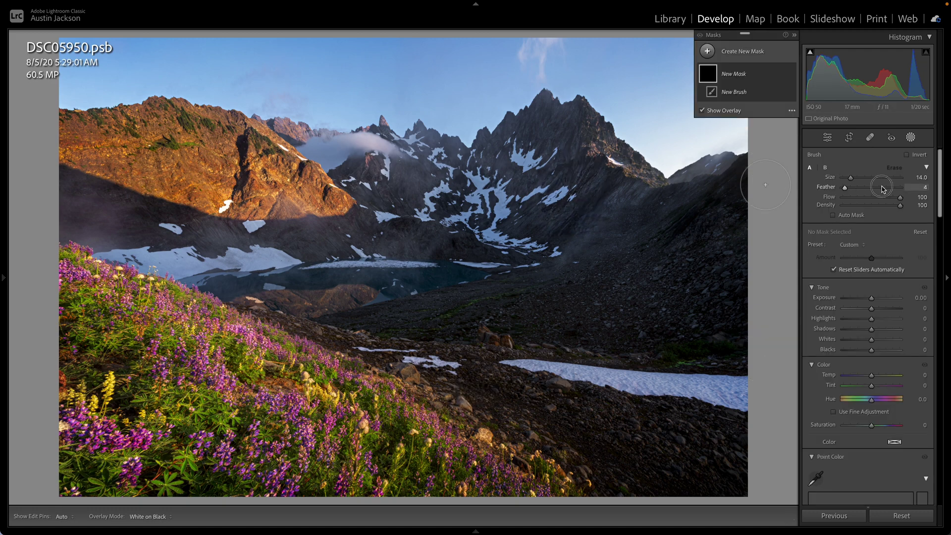
mouse_move(570, 174)
left_mouse_down()
mouse_move(512, 179)
mouse_move(533, 170)
left_mouse_up()
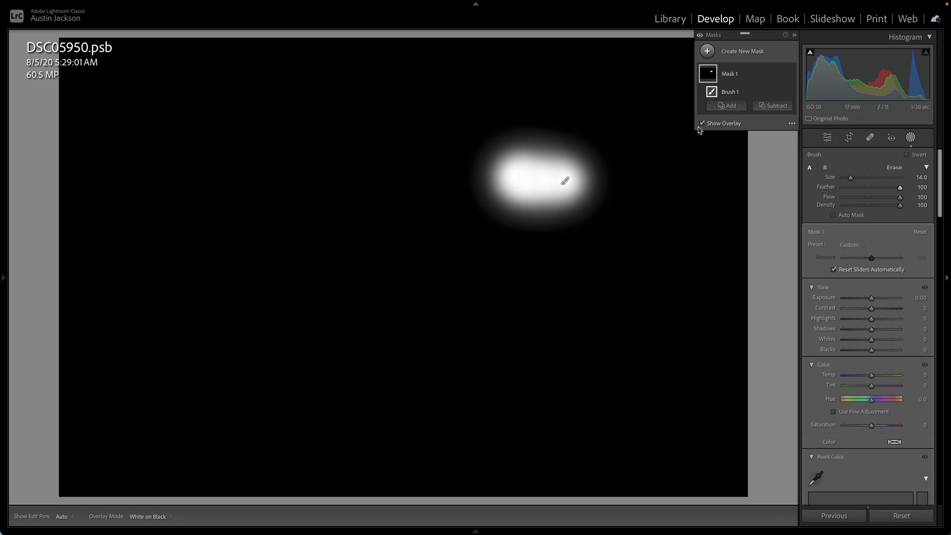
key("o")
mouse_move(565, 218)
left_mouse_down()
mouse_move(530, 225)
mouse_move(510, 194)
mouse_move(455, 201)
mouse_move(440, 227)
mouse_move(400, 203)
mouse_move(407, 183)
mouse_move(483, 181)
mouse_move(572, 143)
mouse_move(588, 182)
mouse_move(583, 211)
mouse_move(530, 233)
left_mouse_up()
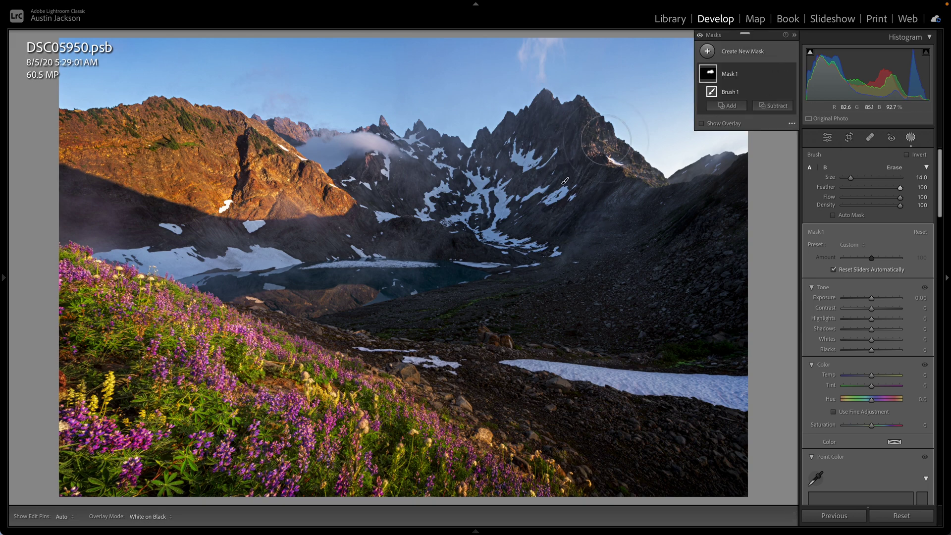
Raise the brush mask's Shadows to 71 to brighten the painted mountain area
left_click_drag(872, 329, 895, 333)
left_click_drag(901, 332, 891, 330)
key("h")
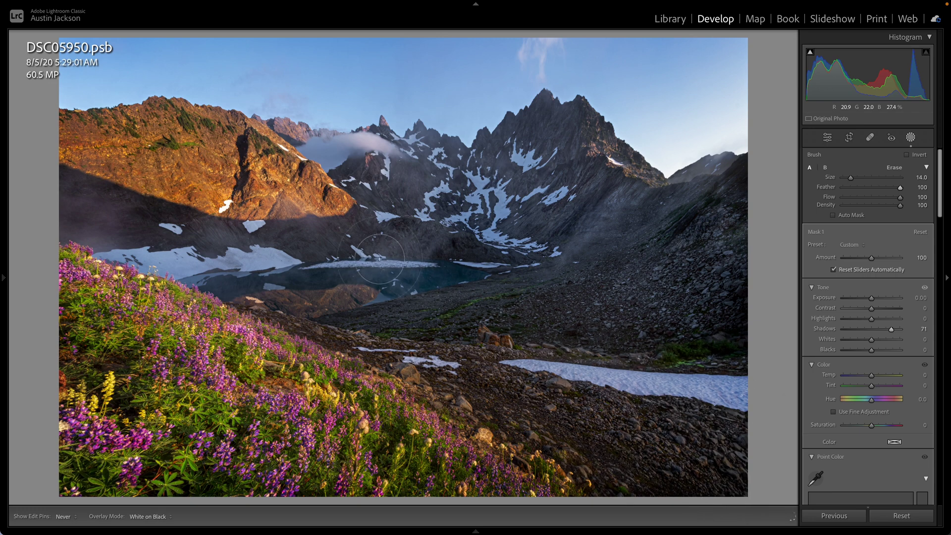
key("h")
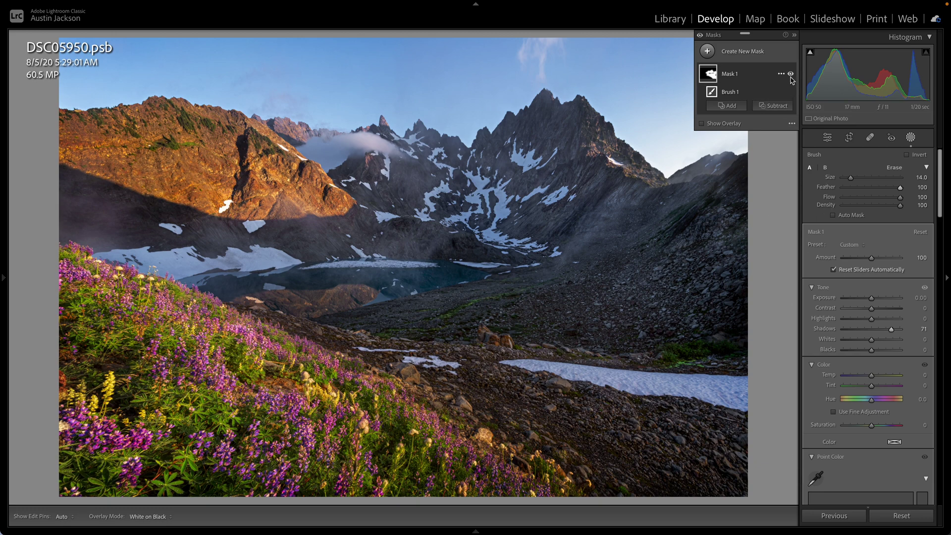
Compare the photo with and without the brush mask by switching its visibility off and on
left_click(791, 75)
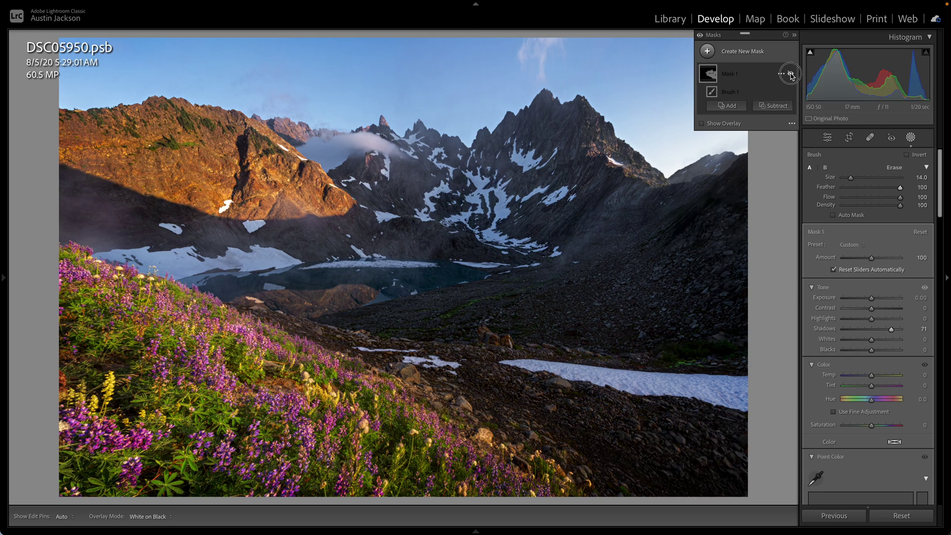
left_click(791, 74)
left_click(791, 75)
left_click(790, 75)
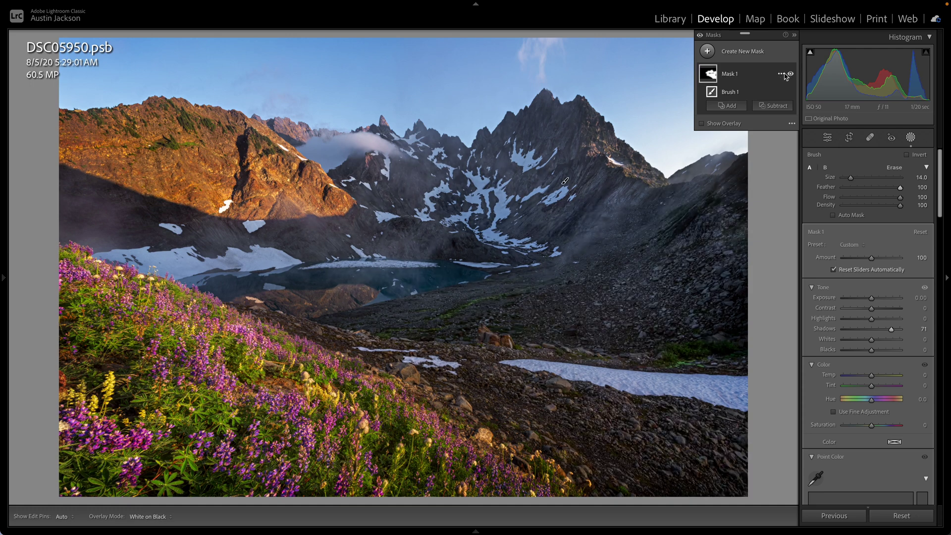
Rename the brush mask as "Background Brighten"
left_click(784, 74)
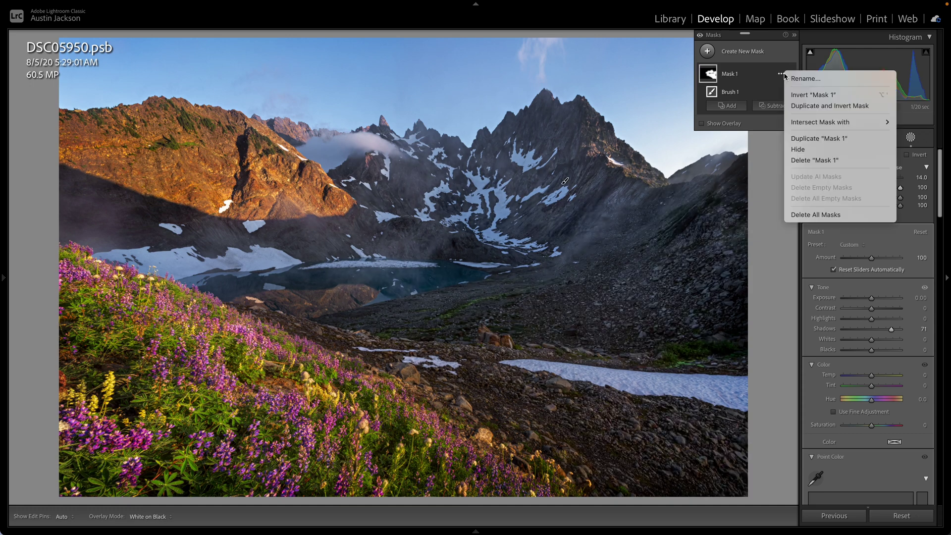
left_click(813, 79)
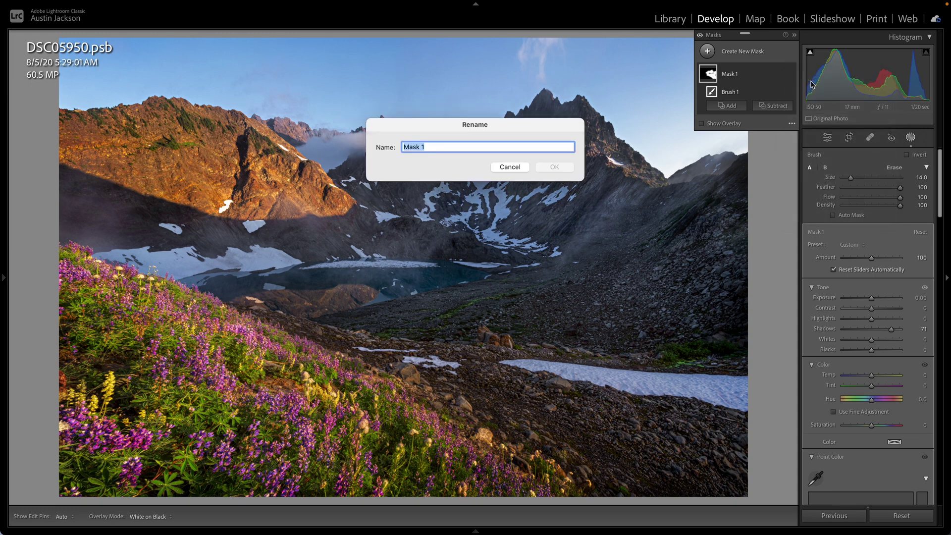
type("Background")
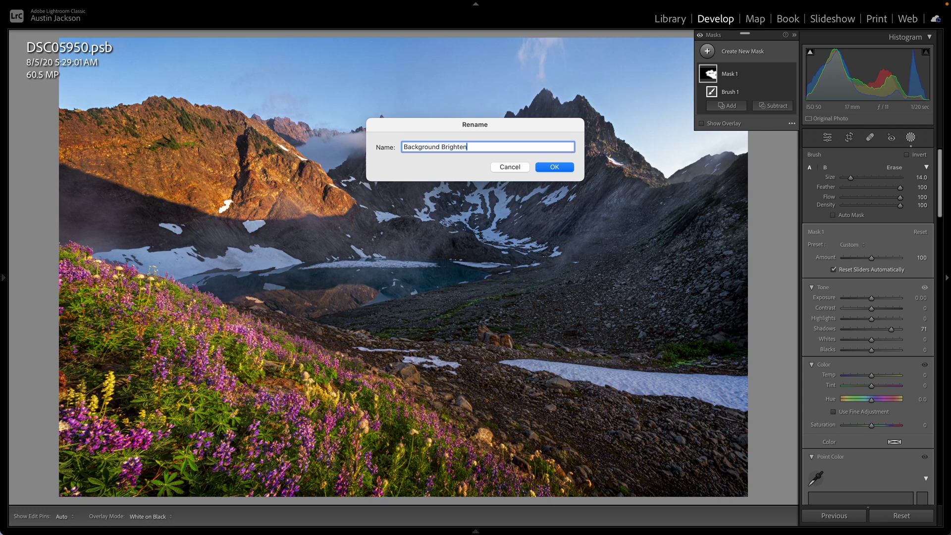
key("Return")
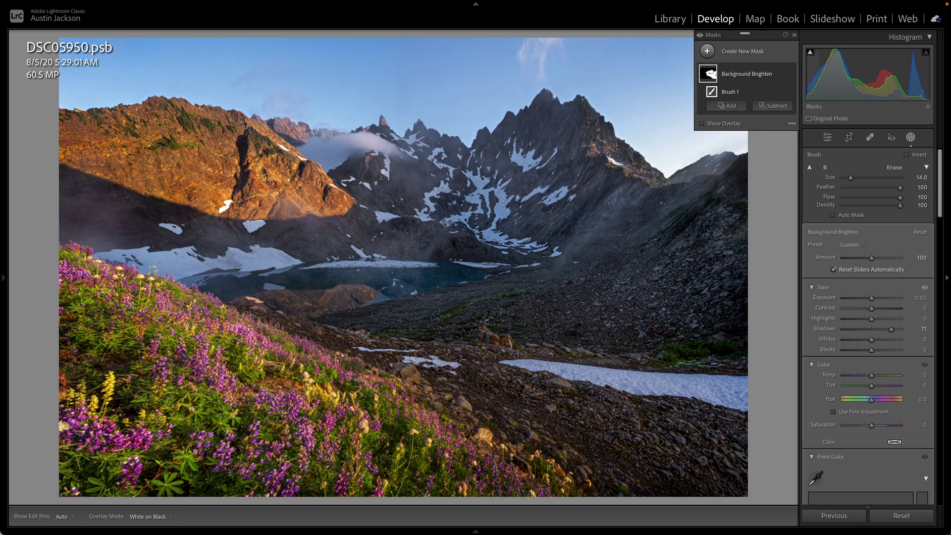
Examine the invert, duplicate, intersect, hide and delete options available for the Background Brighten mask
left_click(781, 75)
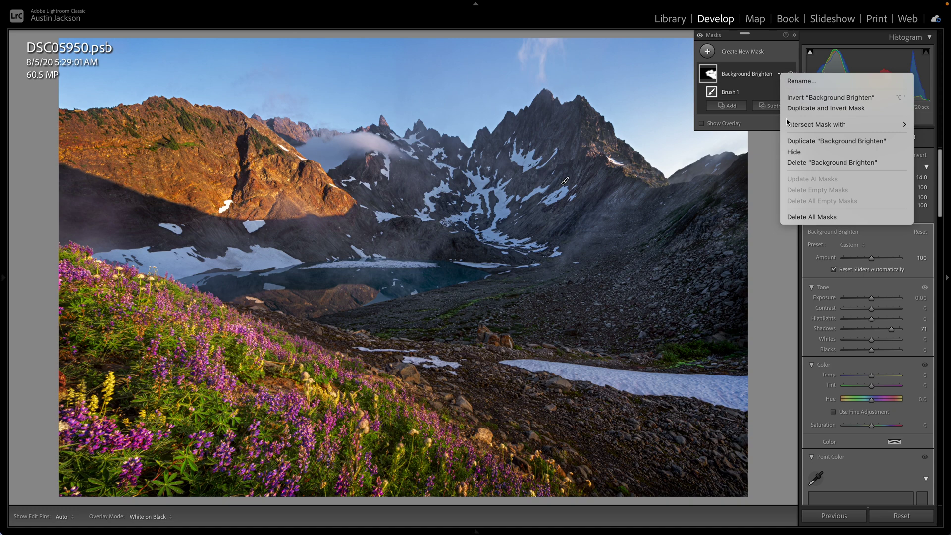
mouse_move(789, 129)
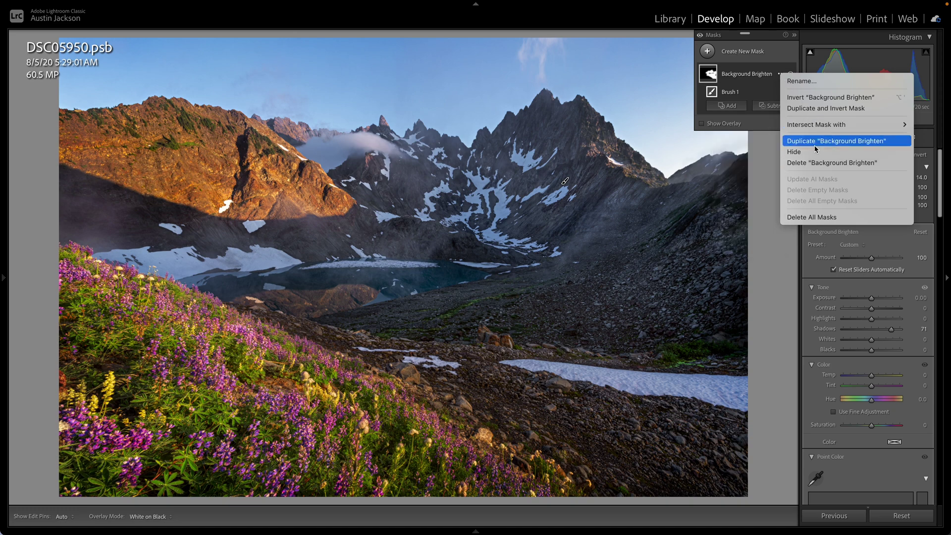
left_click(757, 85)
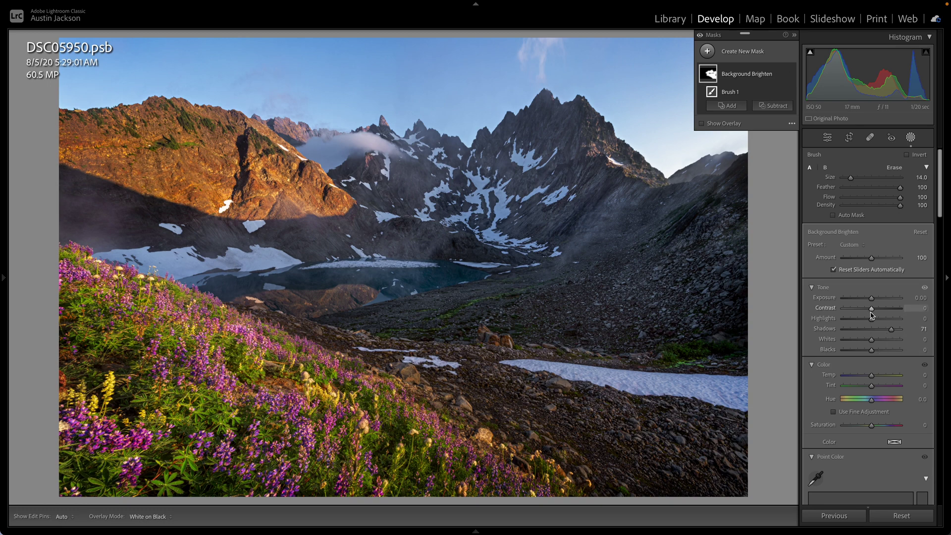
Try lowering the Background Brighten mask's exposure, undo it, and review the mask's Point Color, Curve, Effects and Detail adjustments
mouse_move(872, 298)
left_mouse_down()
mouse_move(880, 299)
mouse_move(864, 305)
left_mouse_up()
key("ctrl+z")
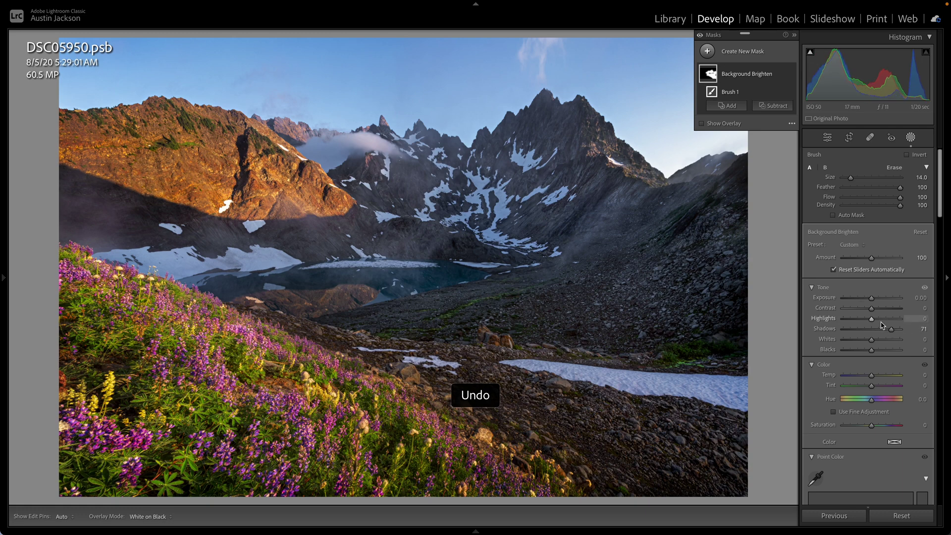
scroll(878, 351, "down", 3)
scroll(879, 350, "down", 6)
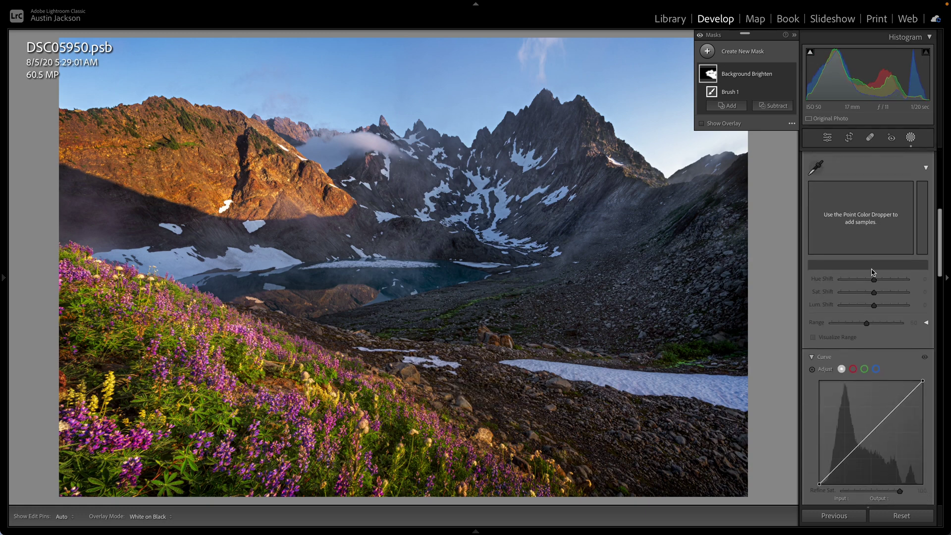
scroll(872, 269, "down", 1)
scroll(857, 335, "down", 5)
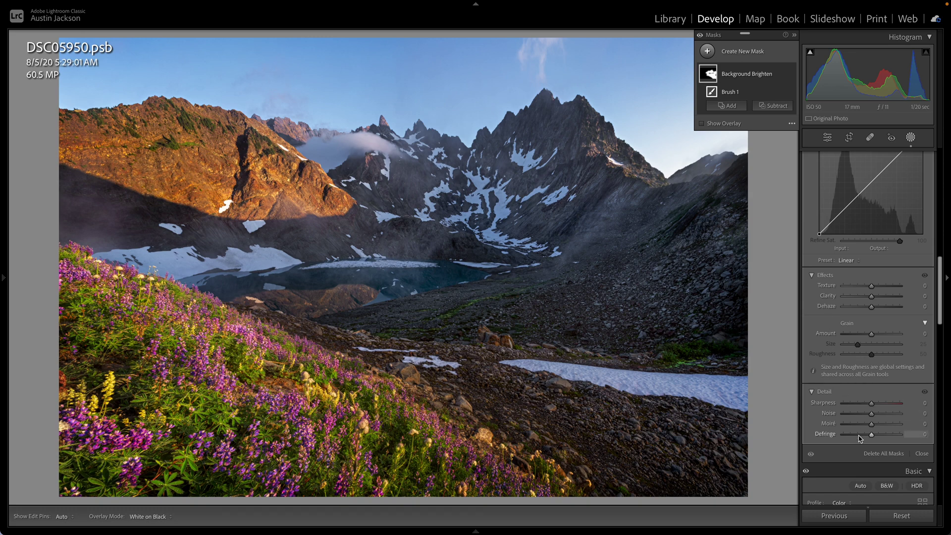
scroll(860, 438, "down", 5)
left_click(733, 91)
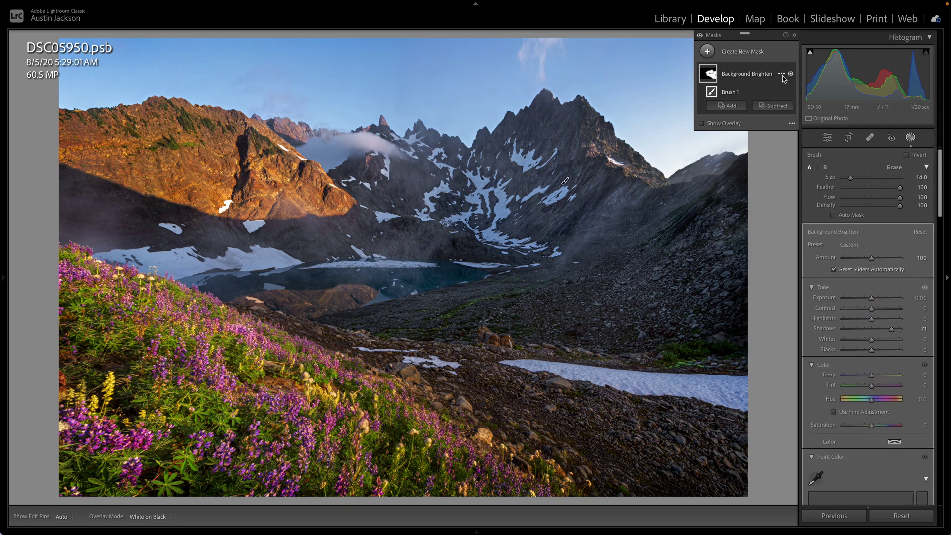
Delete the Background Brighten mask from the photo
left_click(782, 74)
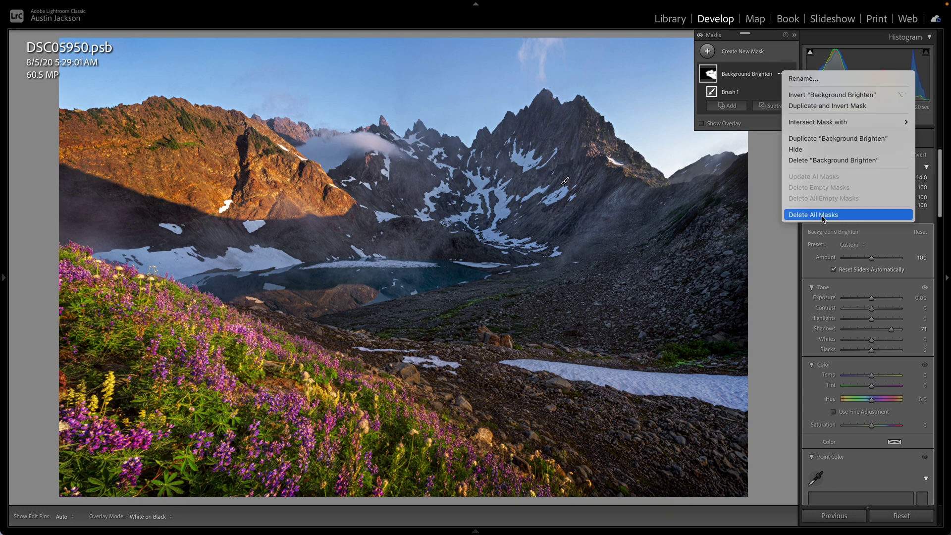
left_click(815, 160)
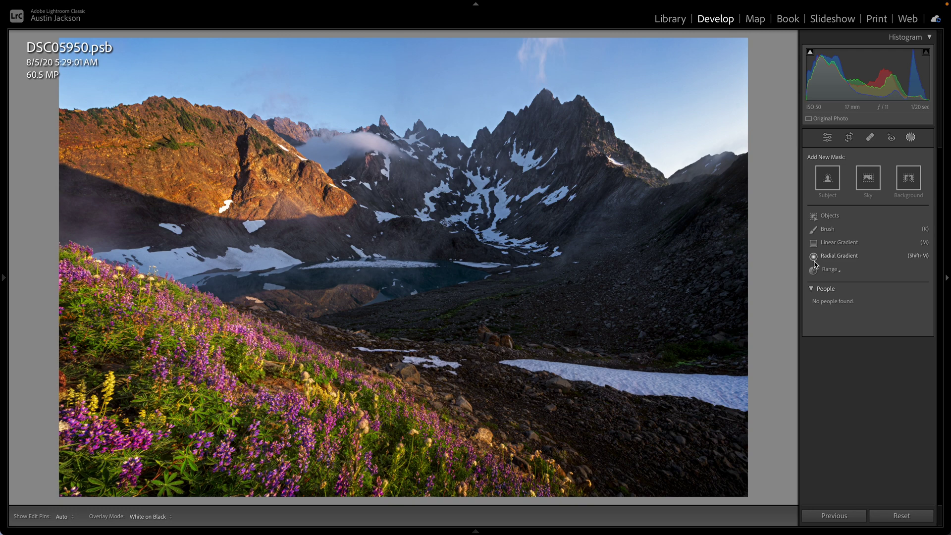
Draw a linear gradient mask angled along the flower slope, hide its overlay and shift the gradient down over the foreground
left_click(839, 242)
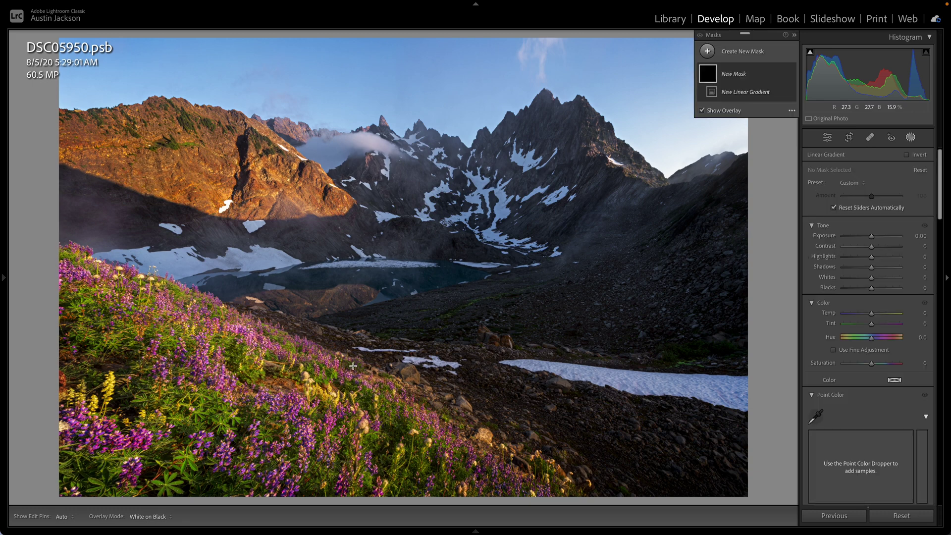
left_click_drag(348, 370, 448, 132)
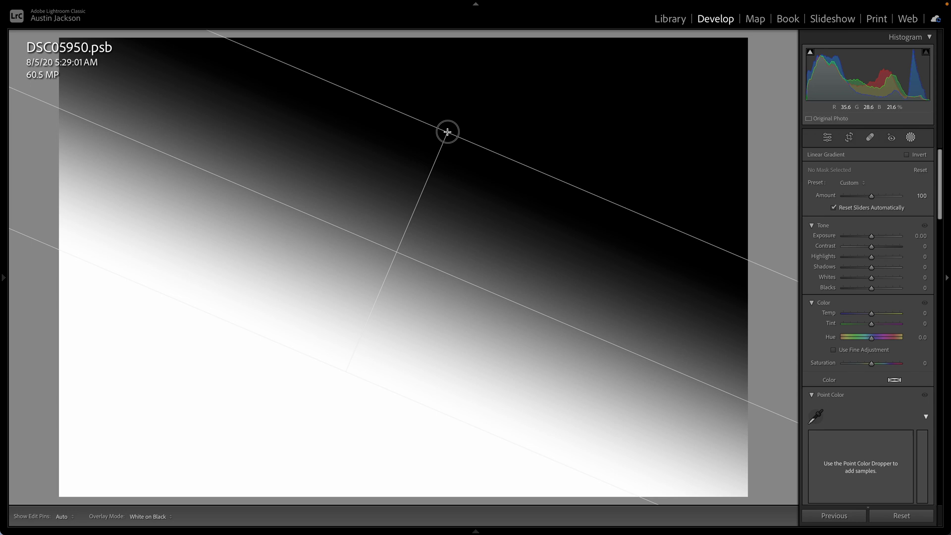
left_click_drag(447, 131, 448, 87)
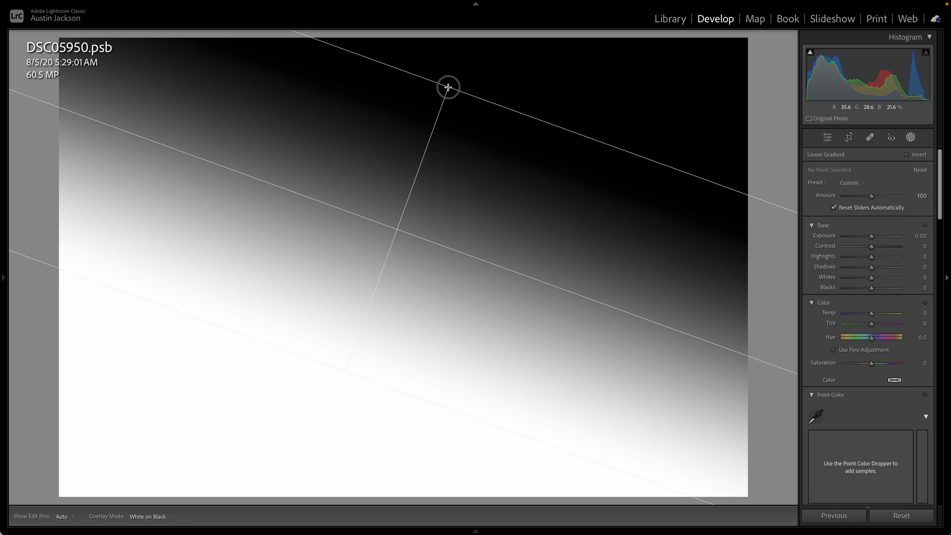
left_click_drag(448, 87, 432, 159)
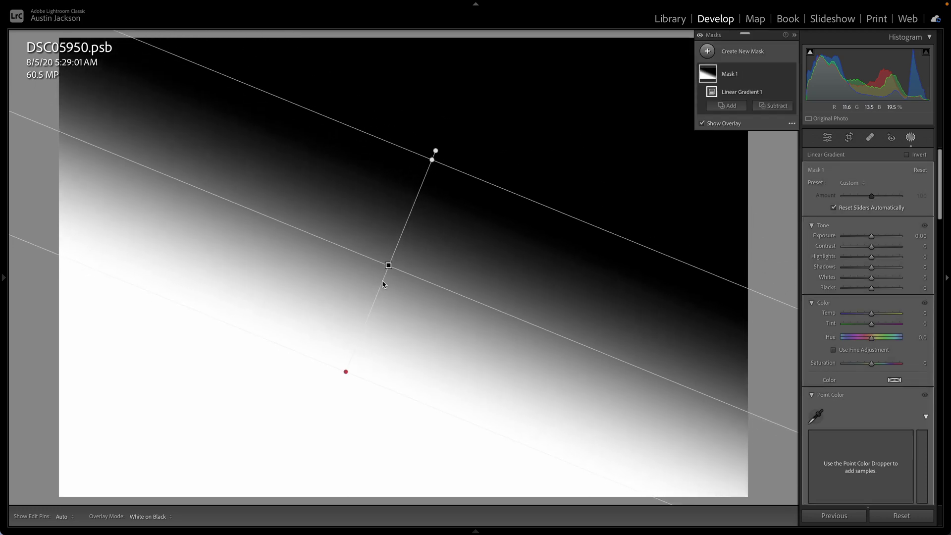
left_click(702, 123)
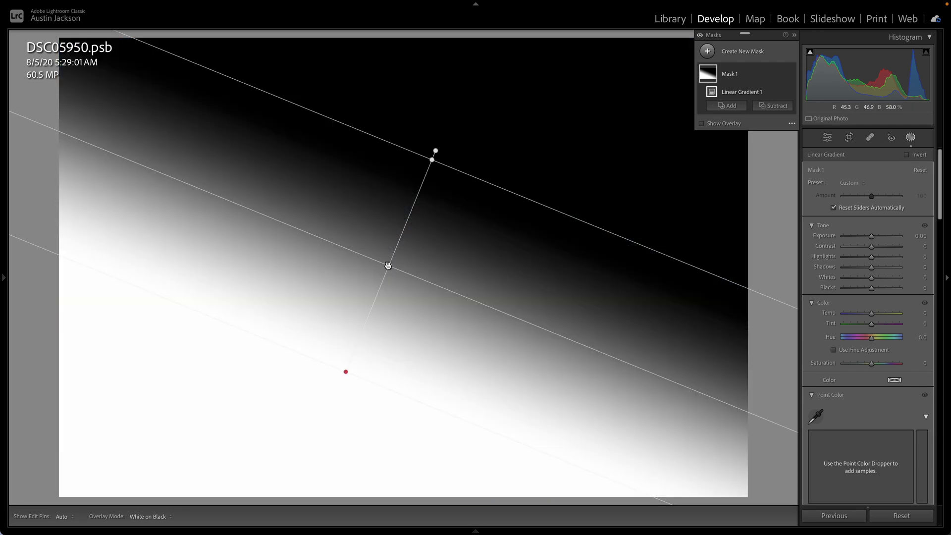
left_click_drag(389, 265, 374, 316)
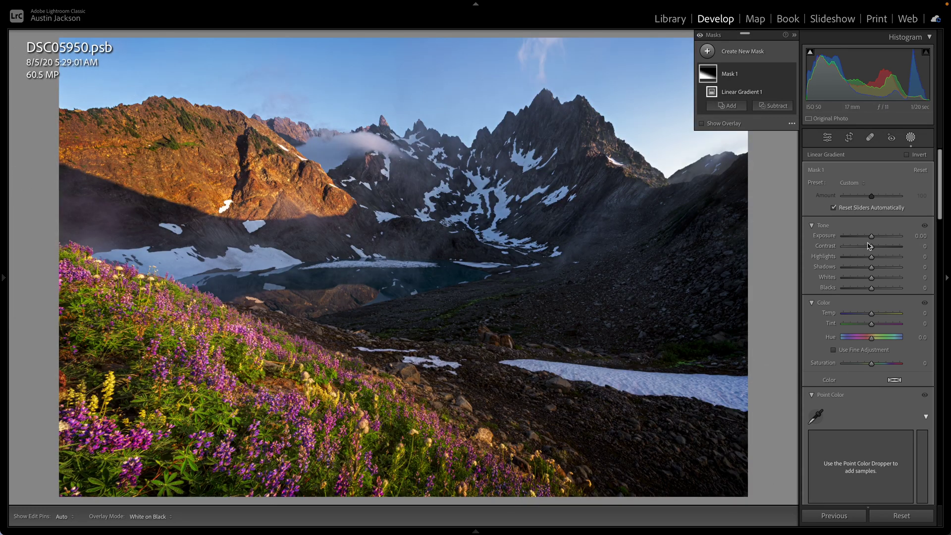
Set the linear gradient mask's Saturation to 27, Exposure to 0.64 and Highlights to -54
left_click_drag(874, 366, 881, 366)
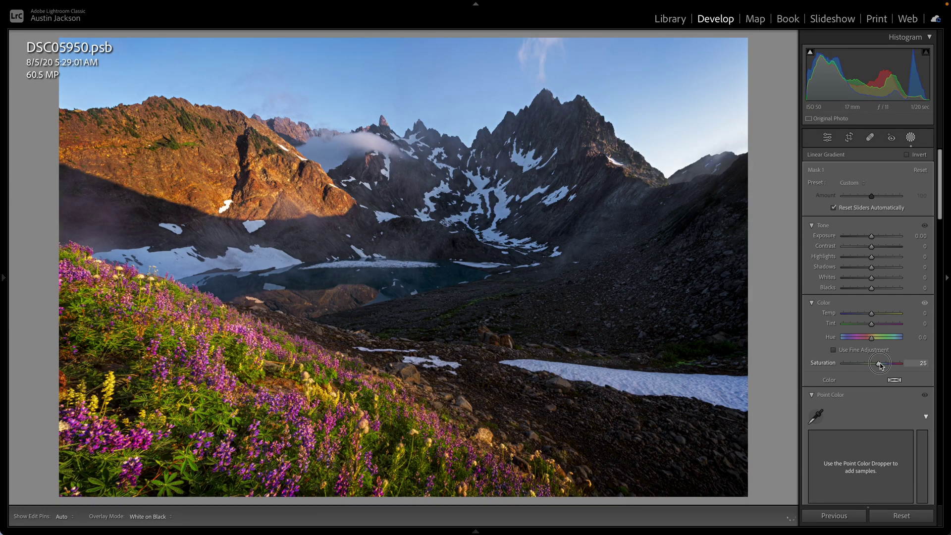
left_click_drag(873, 237, 876, 238)
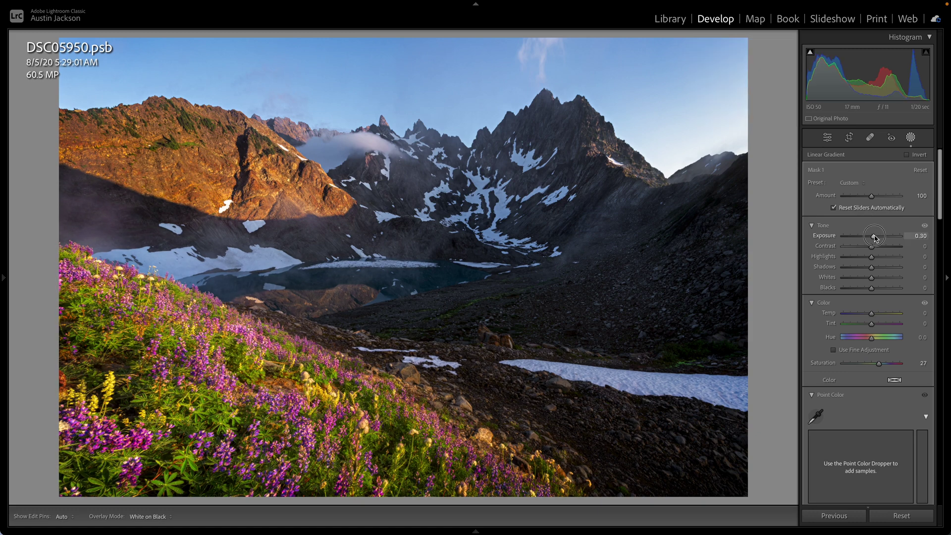
left_click_drag(859, 258, 876, 237)
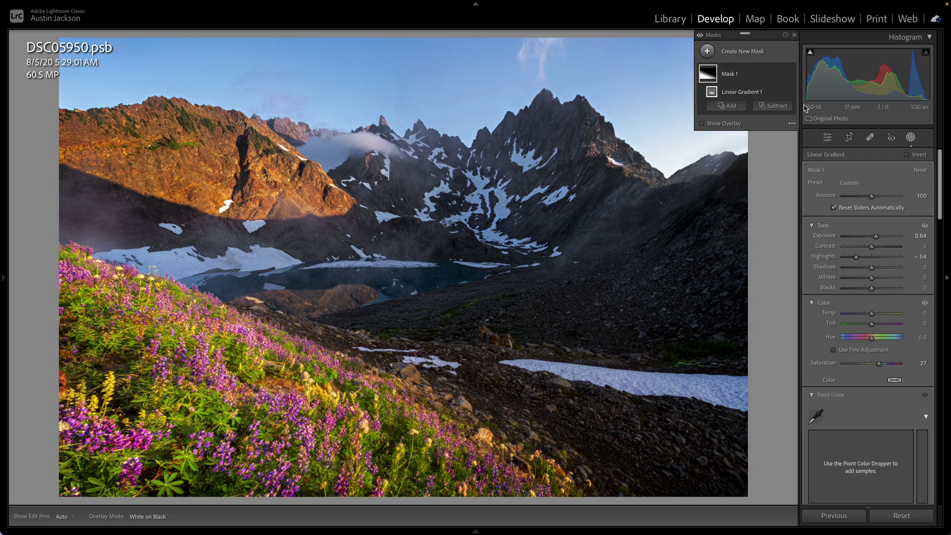
Compare the flower foreground with and without the linear gradient mask by toggling the mask's visibility
left_click(792, 74)
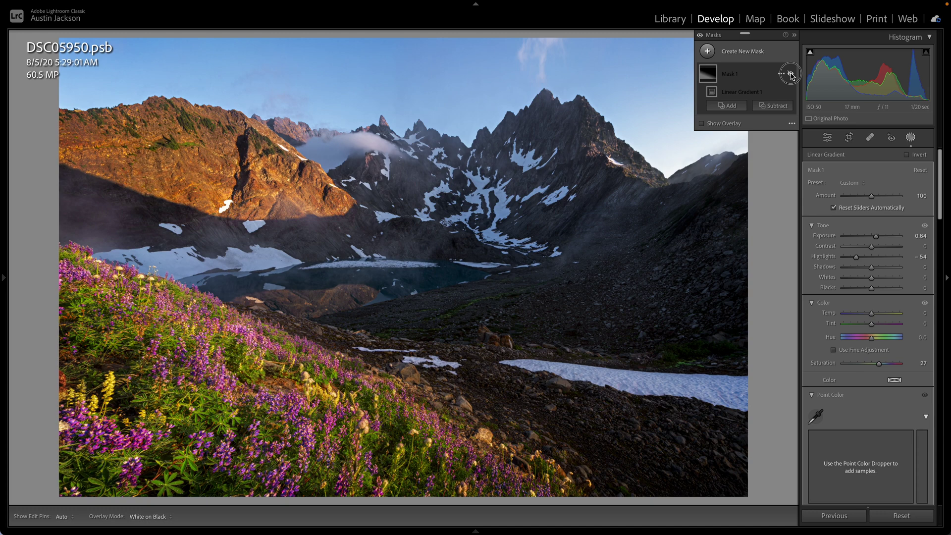
left_click(792, 74)
left_click(791, 74)
left_click(792, 74)
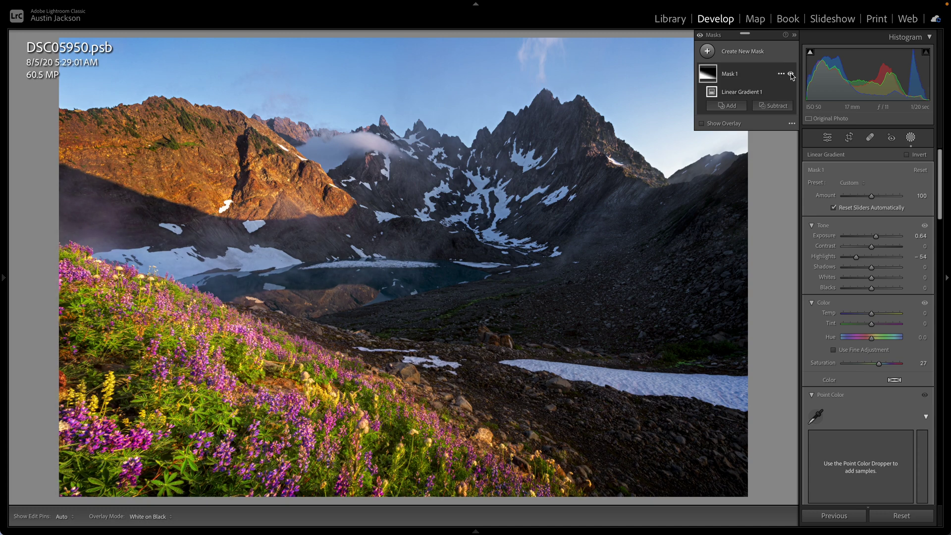
mouse_move(391, 360)
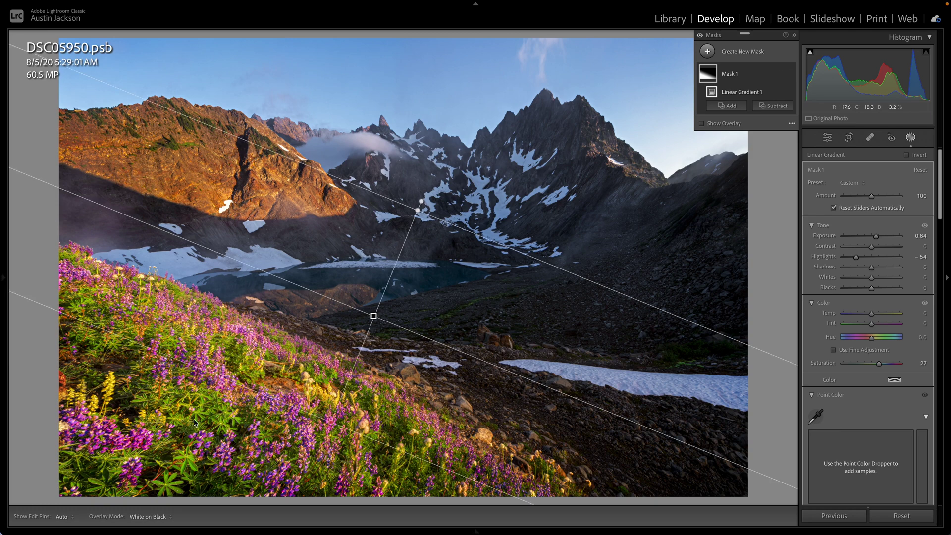
left_click(792, 74)
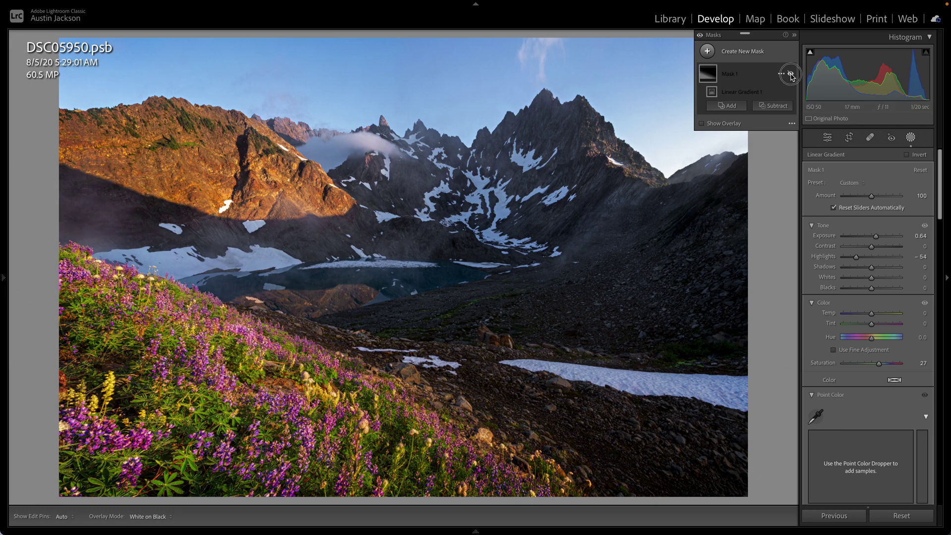
left_click(791, 74)
left_click(791, 74)
left_click(792, 74)
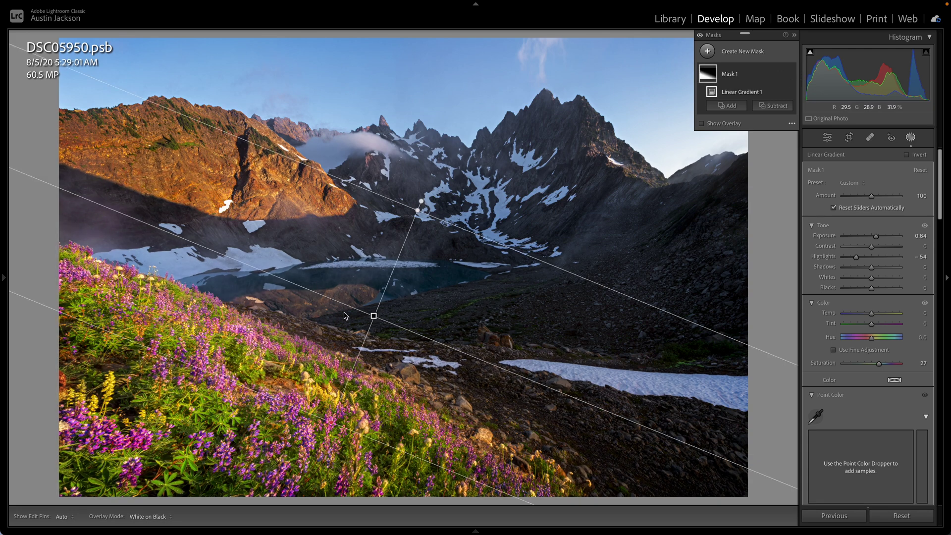
Try narrowing the linear gradient's transition, inspect it with the overlay, and widen it again up to the base of the mountains
left_click_drag(413, 218, 374, 349)
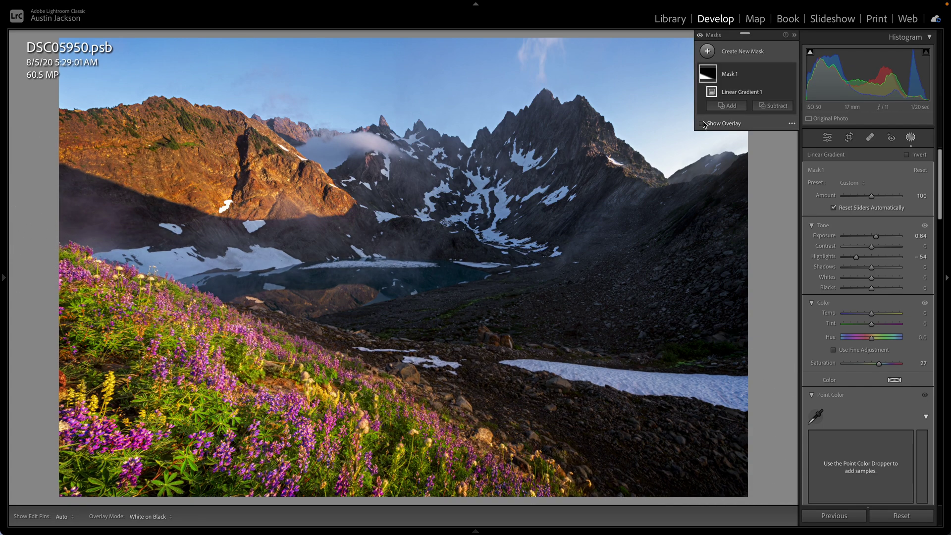
key("o")
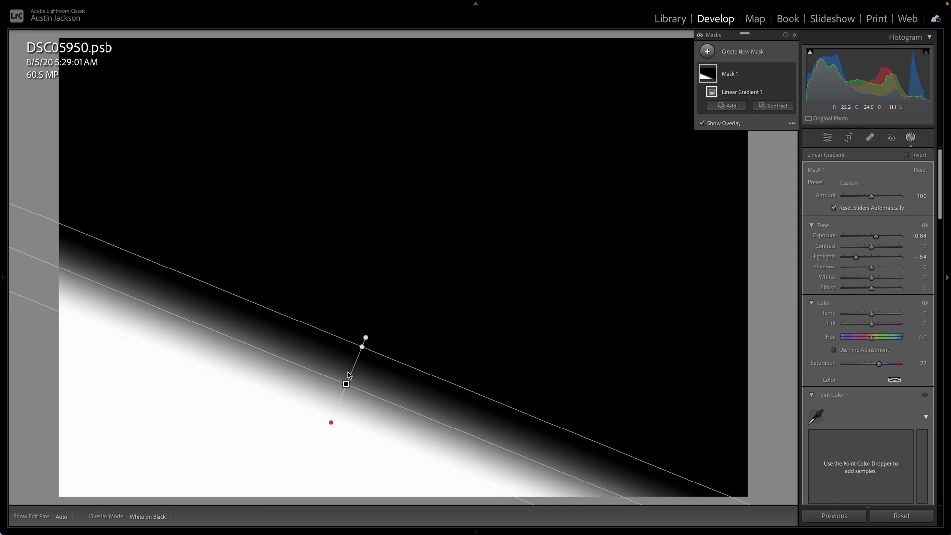
left_click(719, 125)
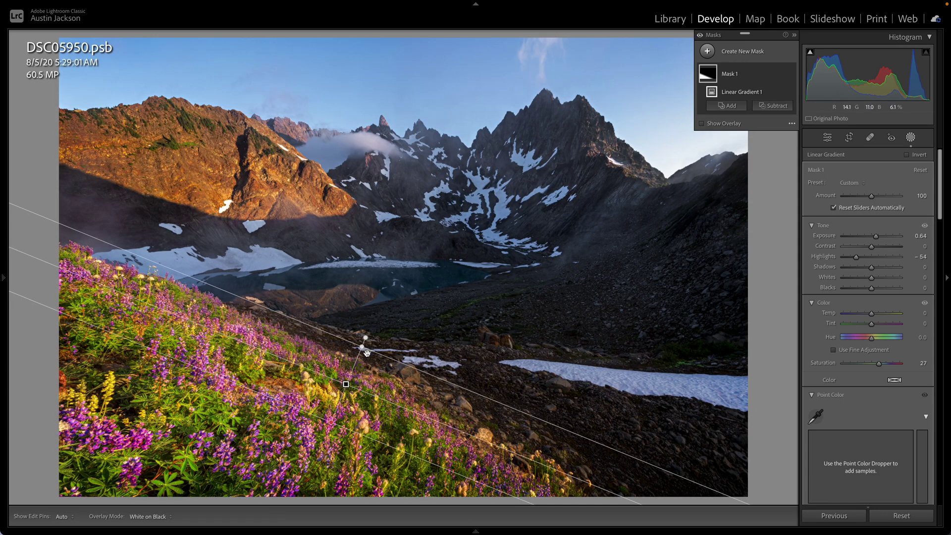
left_click_drag(373, 350, 373, 319)
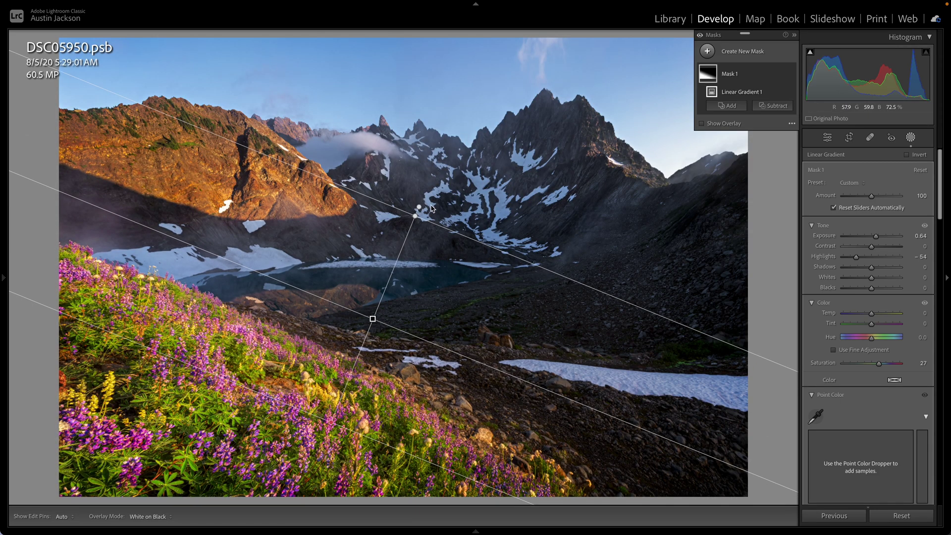
Subtract from the linear gradient mask with a brush of size 27.4, painting over the rocky slope, lake and mountains behind the flowers
left_click(770, 106)
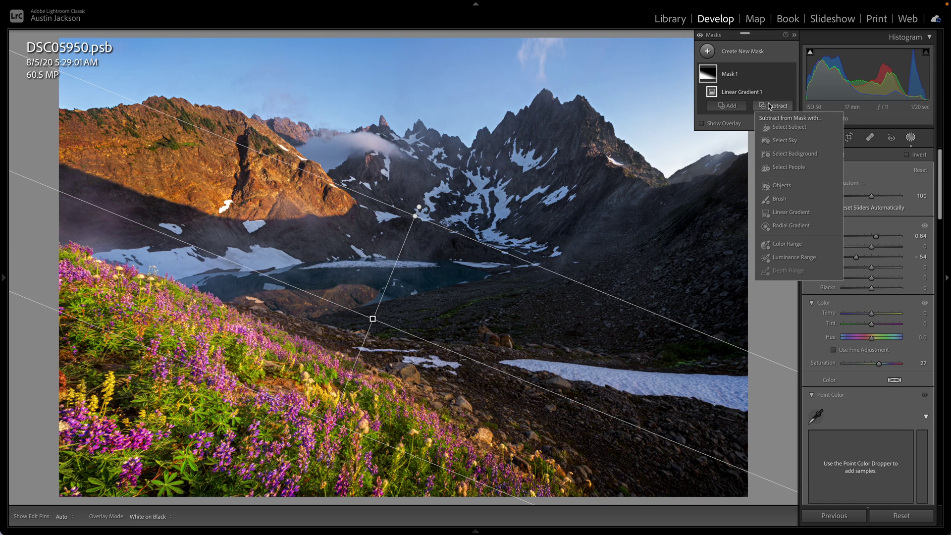
left_click(779, 199)
mouse_move(851, 177)
left_mouse_down()
mouse_move(866, 181)
mouse_move(859, 177)
left_mouse_up()
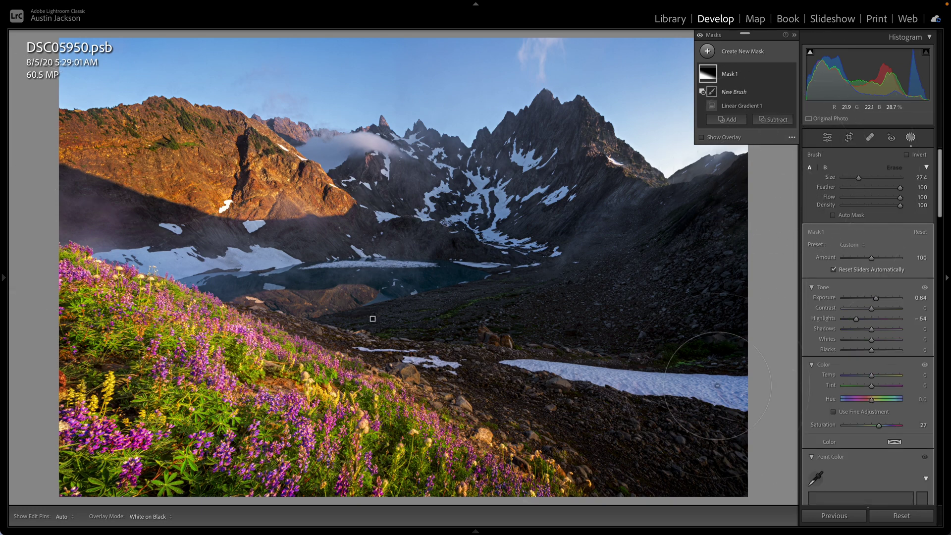
key("h")
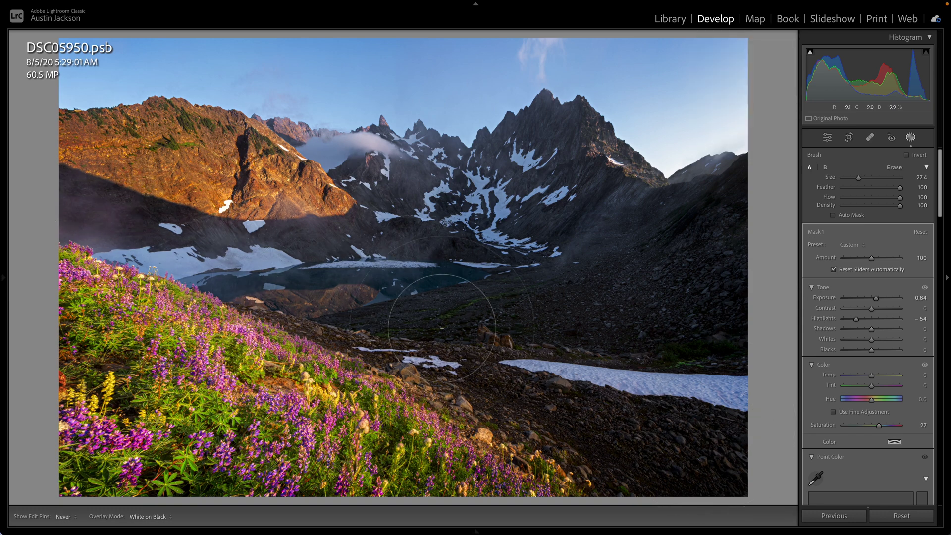
key("h")
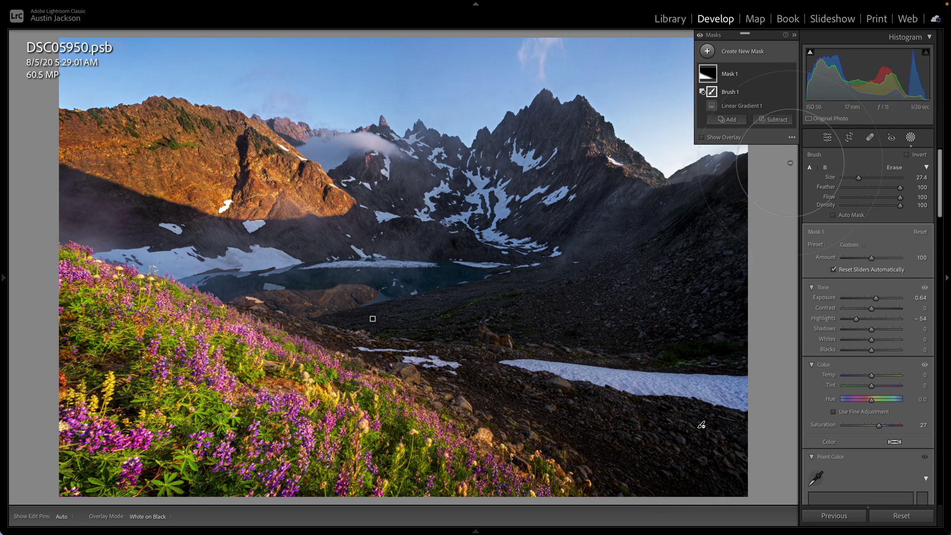
Show the mask overlay and brush away leftover mask areas along the photo's edges outside the flower slope
left_click(721, 138)
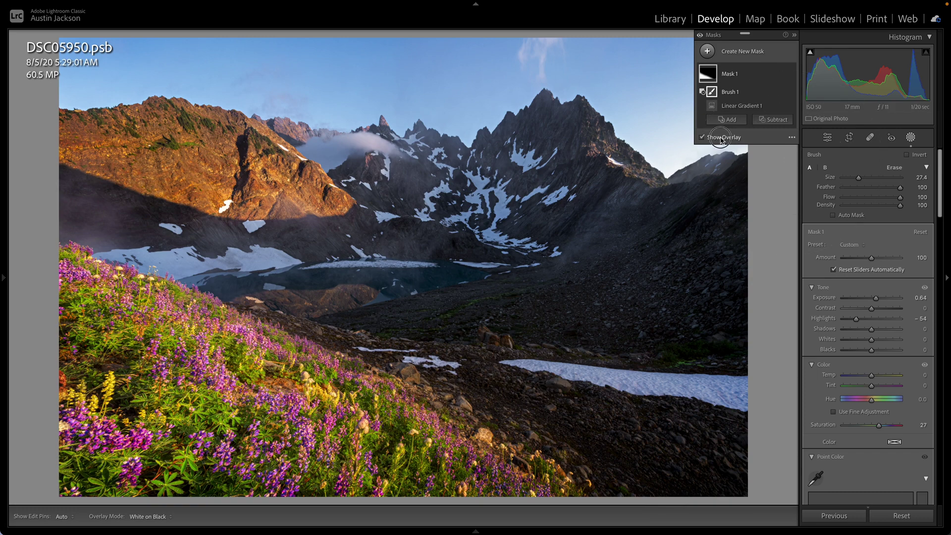
key("h")
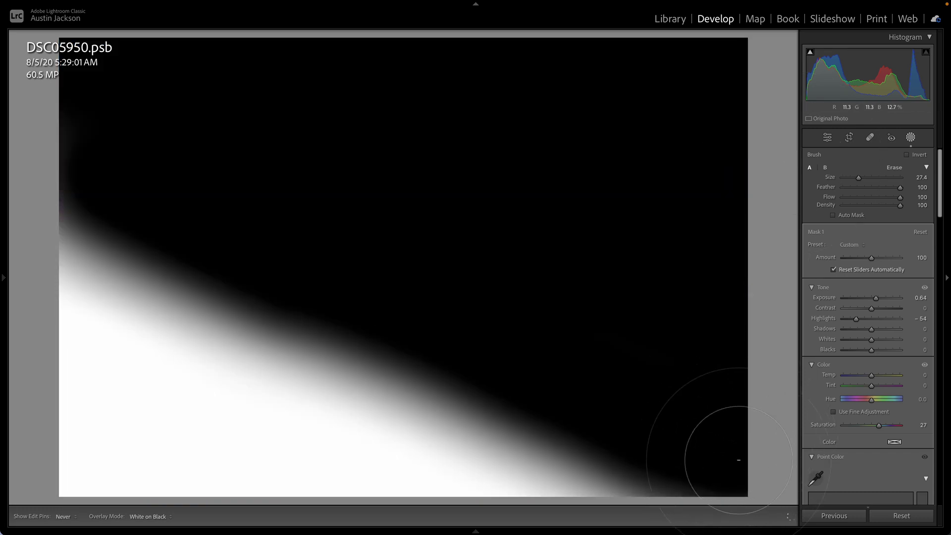
key("h")
key("h")
key("h")
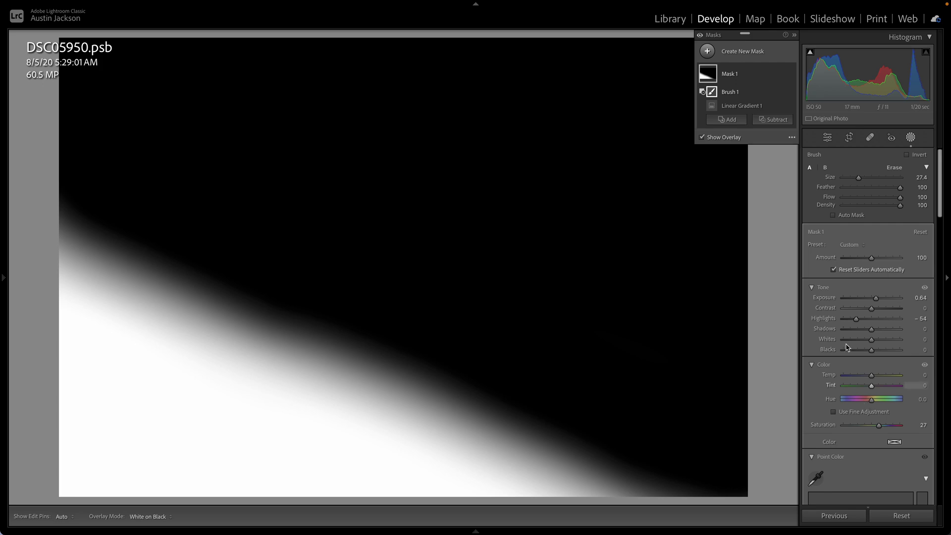
left_click(734, 138)
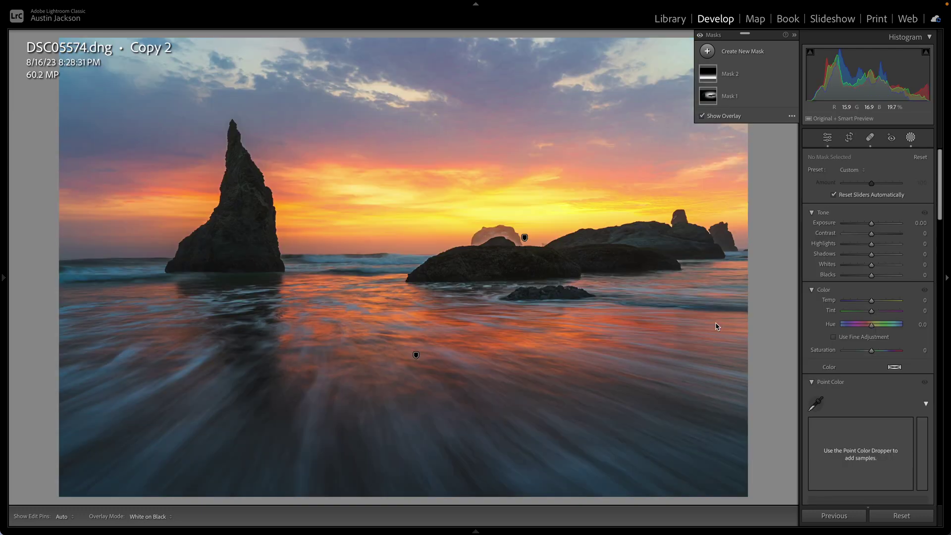
Compare the sunset seascape with and without Mask 2 by toggling its visibility
mouse_move(763, 84)
mouse_move(714, 77)
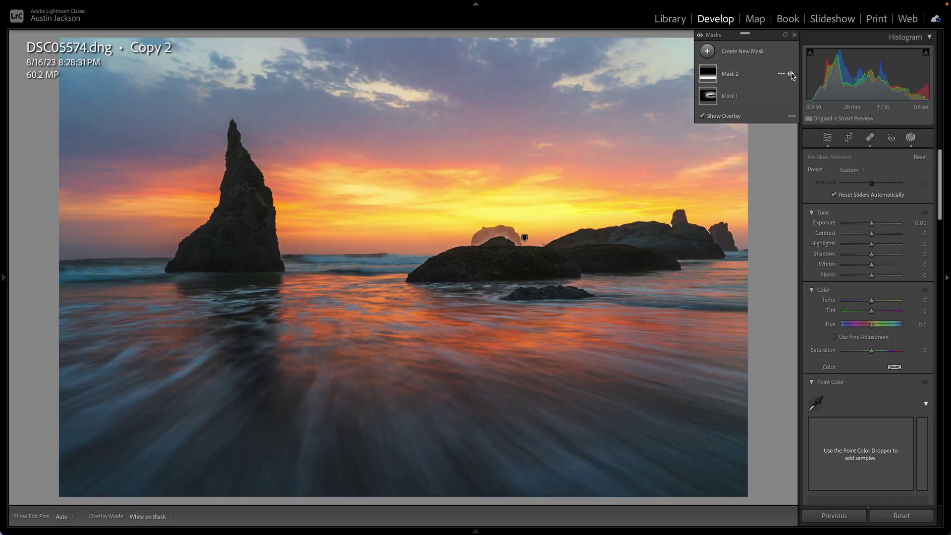
left_click(791, 73)
left_click(791, 74)
left_click(791, 74)
left_click(791, 74)
Select Mask 1 on the seascape and toggle its visibility to compare the sunset glow before and after
mouse_move(712, 99)
left_click(726, 98)
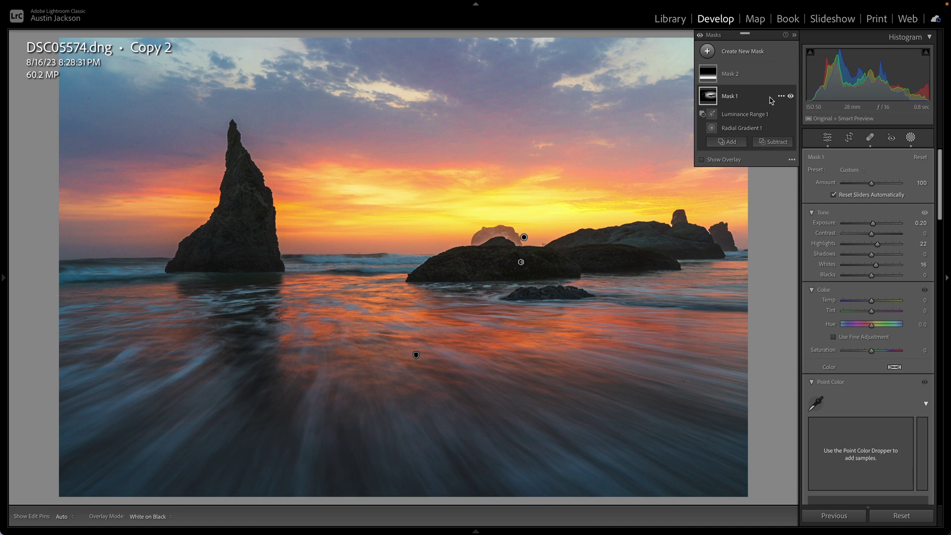
left_click(791, 96)
left_click(791, 97)
left_click(791, 97)
left_click(791, 97)
left_click(791, 96)
left_click(791, 96)
Delete all masks from the seascape and draw a wide radial gradient mask centred on the bright sunset sky
left_click(781, 97)
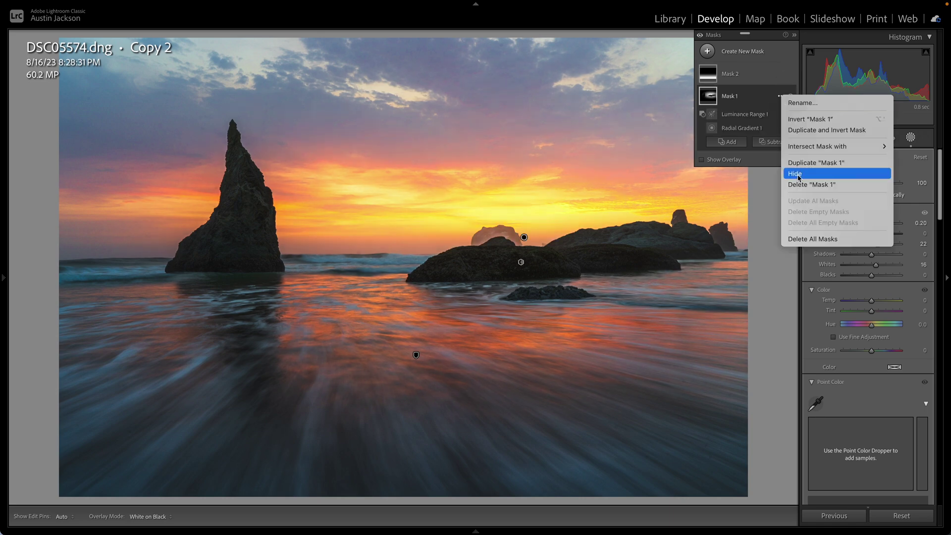
left_click(811, 239)
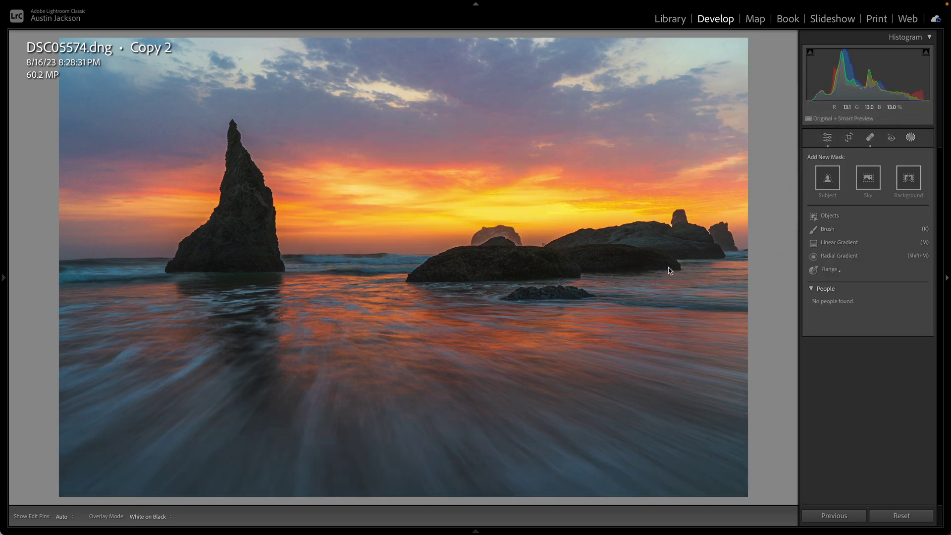
left_click(835, 256)
left_click_drag(476, 218, 750, 351)
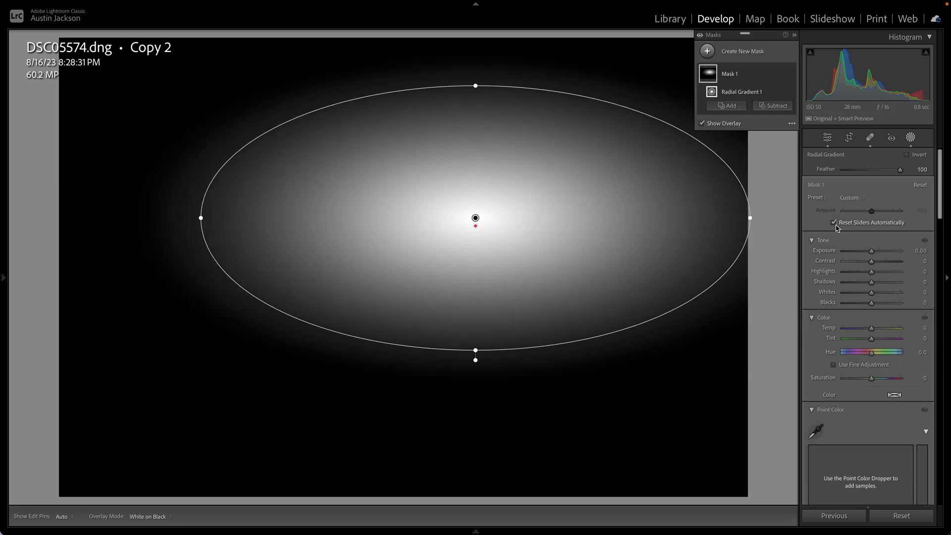
Try inverting the radial gradient and revert it, then move it slightly within the sunset sky and hide the overlay
left_click(908, 155)
left_click(909, 155)
mouse_move(578, 146)
mouse_move(475, 218)
left_mouse_down()
mouse_move(465, 242)
mouse_move(467, 235)
left_mouse_up()
left_click(704, 123)
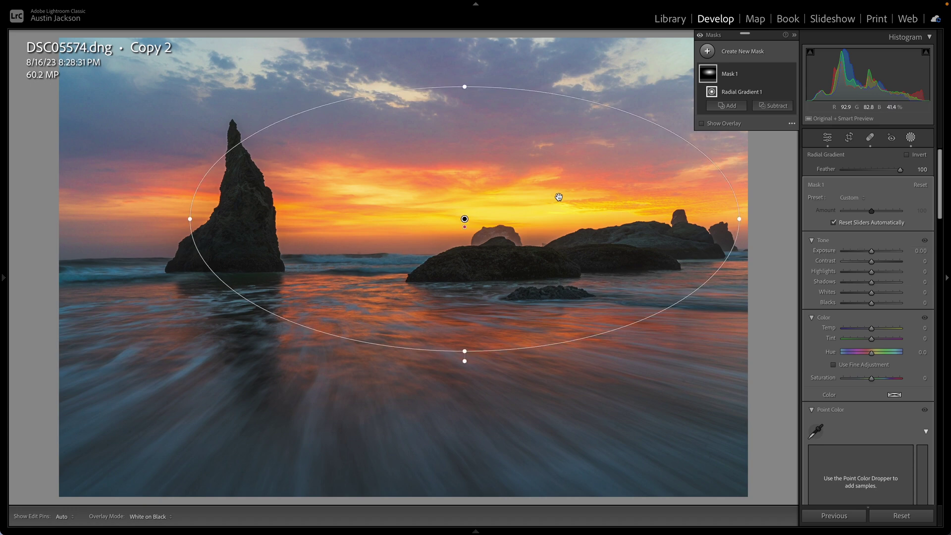
Set the radial gradient mask's Exposure to 0.54, Highlights to -15, Whites to 25 and Saturation to 9, and shift it slightly left
left_click_drag(872, 252, 878, 295)
scroll(880, 296, "down", 5)
scroll(881, 296, "down", 5)
left_click_drag(872, 275, 876, 252)
scroll(871, 280, "up", 4)
scroll(871, 280, "up", 5)
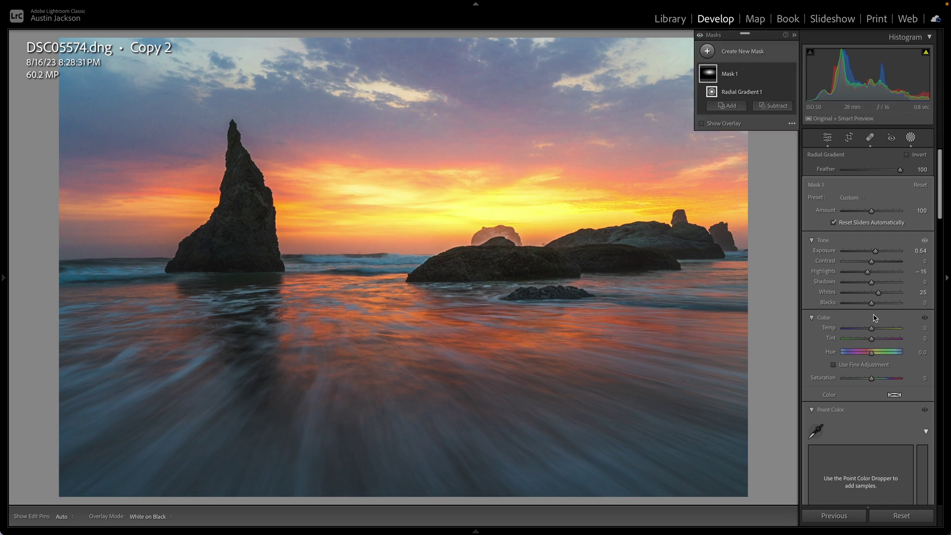
left_click_drag(872, 378, 874, 379)
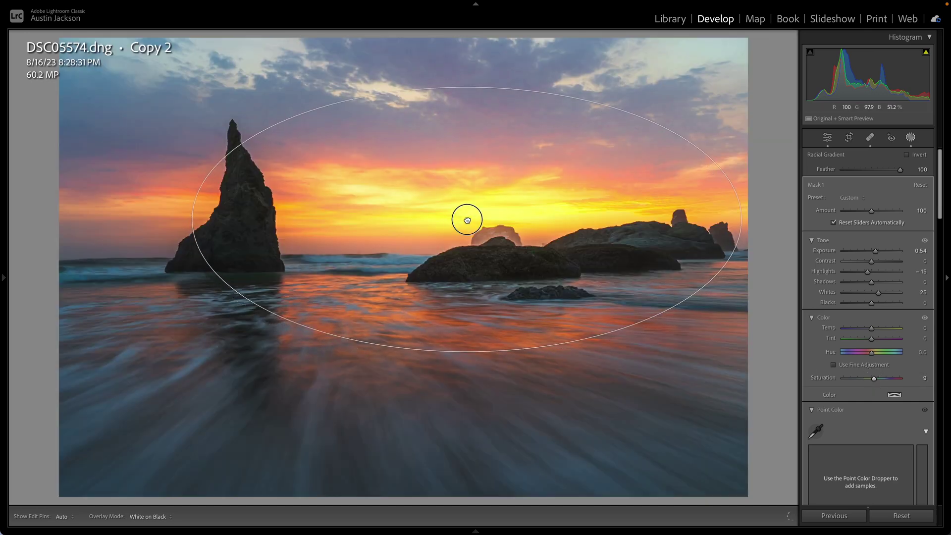
left_click_drag(467, 220, 456, 220)
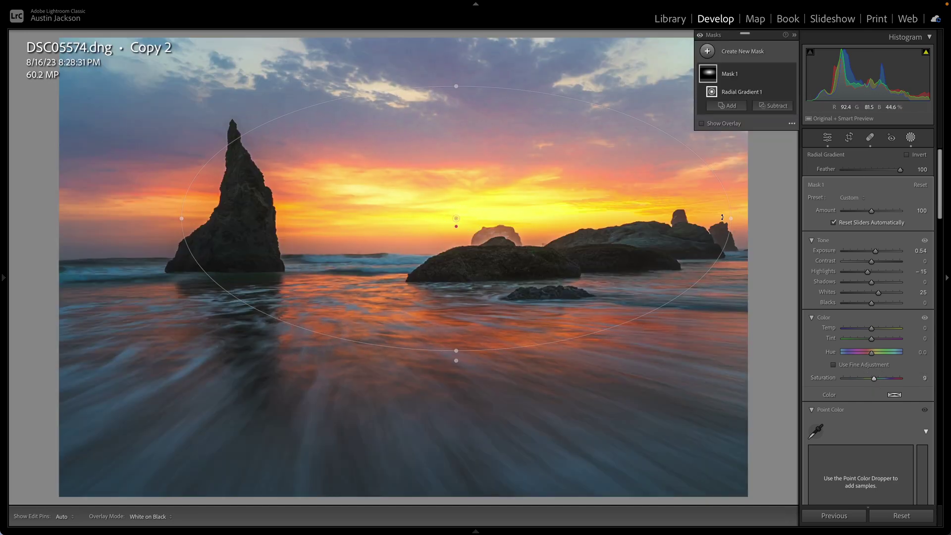
Widen the radial gradient and flatten it vertically so it forms a shallow ellipse over the sunset band
left_click_drag(731, 218, 774, 219)
left_click_drag(454, 89, 454, 115)
left_click_drag(457, 215, 456, 218)
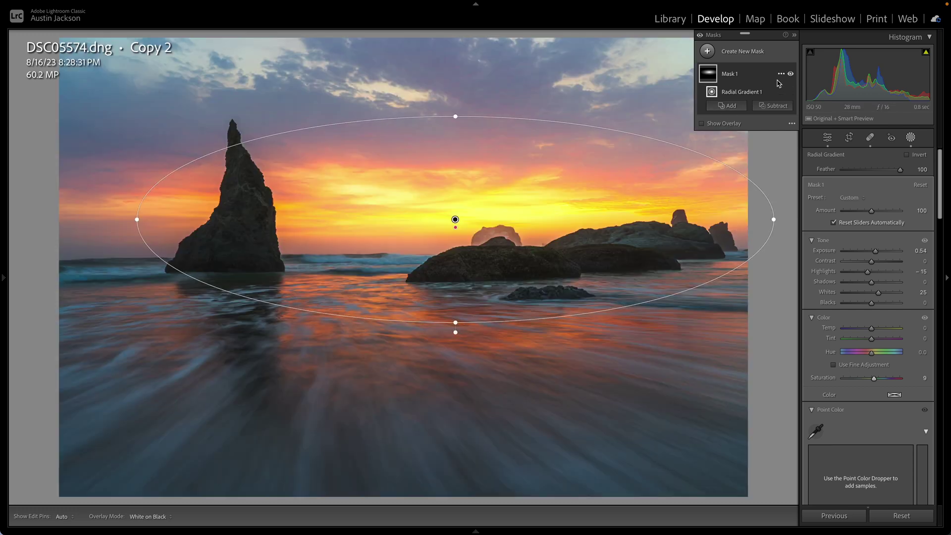
Toggle Mask 1's visibility to compare the sunset with and without the flattened gradient
left_click(791, 74)
left_click(791, 74)
left_click(791, 74)
left_click(792, 74)
Enlarge the radial gradient vertically and recentre it near the horizon, covering both sky and foreground water
left_click_drag(455, 323, 455, 357)
left_click_drag(495, 269, 504, 301)
left_click_drag(466, 122, 463, 74)
left_click_drag(508, 272, 508, 263)
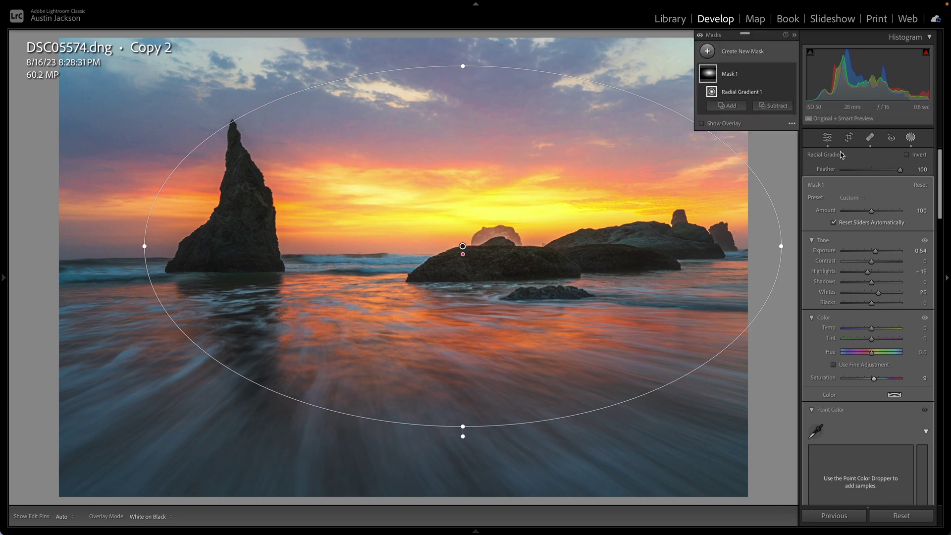
Toggle Mask 1's visibility to compare the enlarged gradient's effect on the sky, rocks and water
left_click(791, 74)
left_click(792, 75)
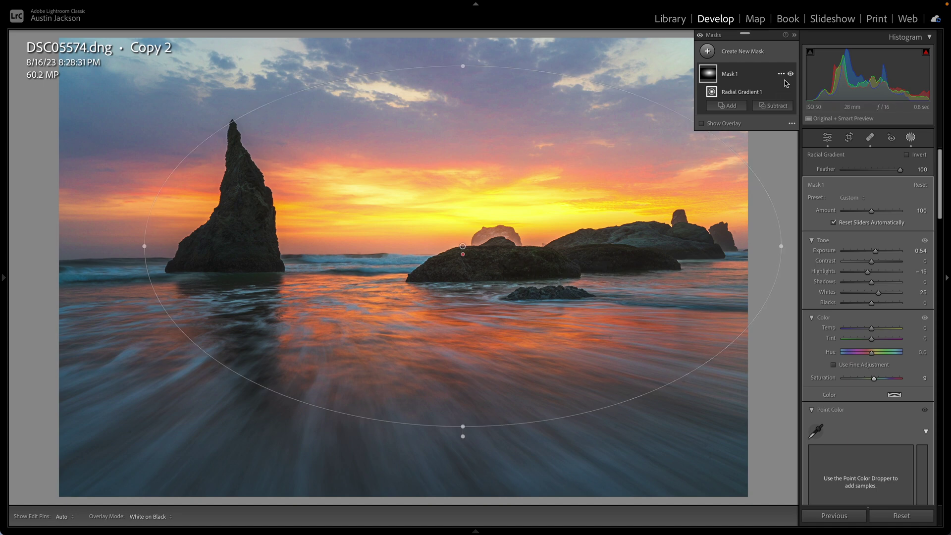
left_click(791, 74)
left_click(791, 74)
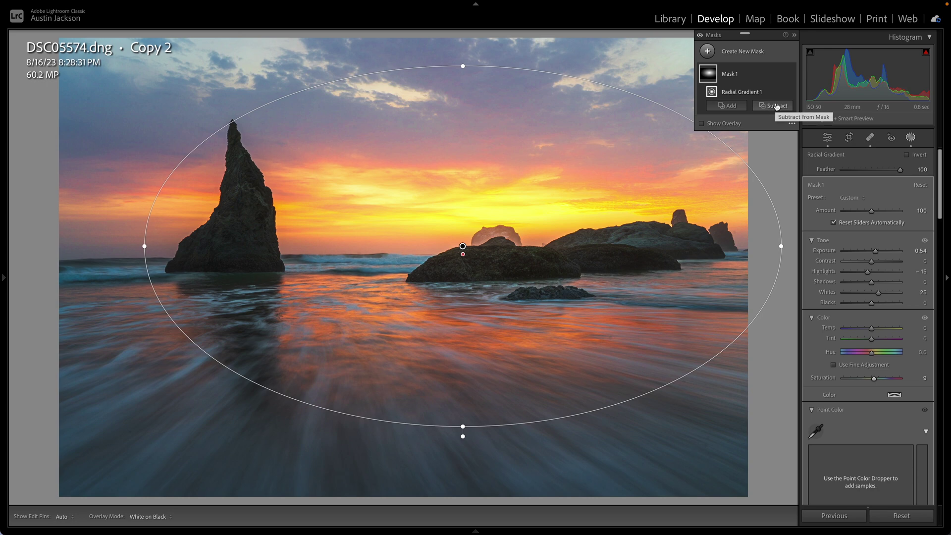
Subtract a Luminance Range from Mask 1, sampling the dark rock in the centre to exclude the shadows
left_click(777, 106)
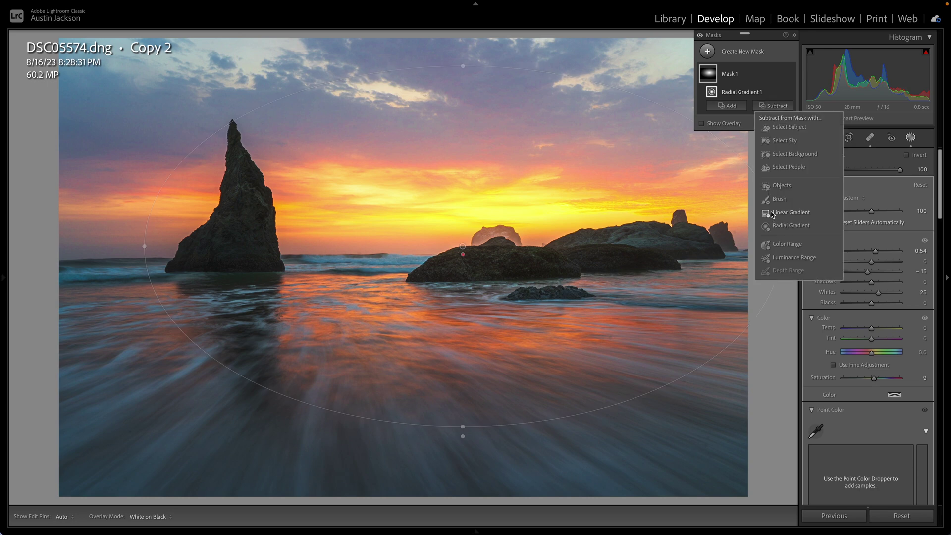
left_click(783, 257)
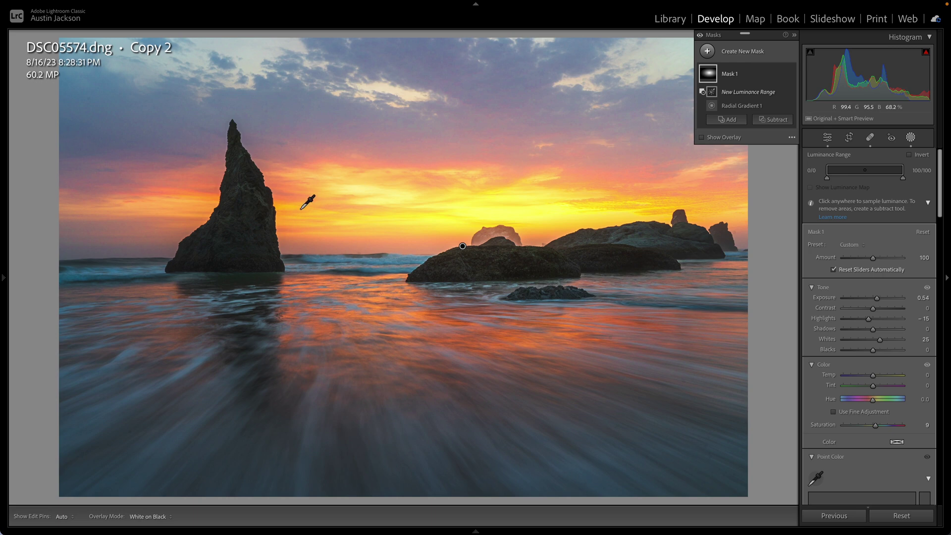
left_click(529, 262)
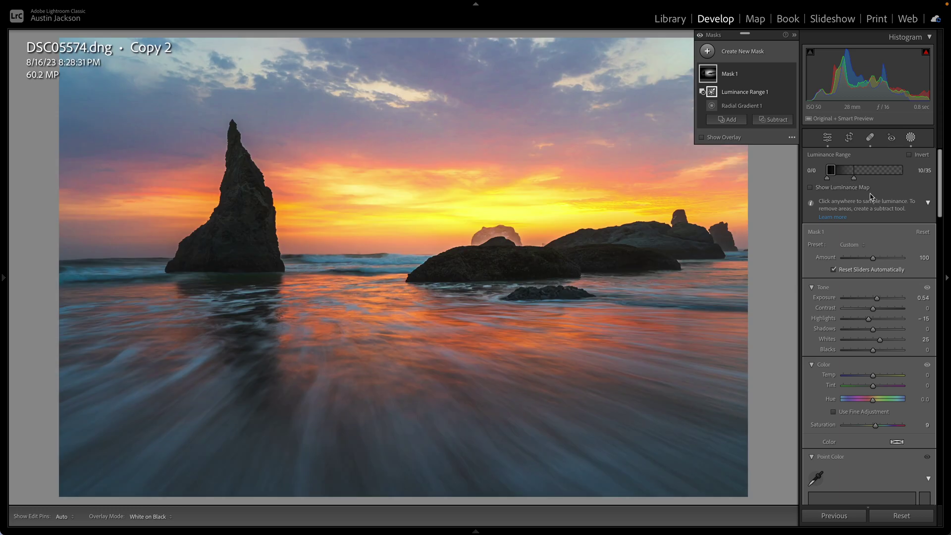
Show the mask overlay to examine which dark areas are excluded from the gradient, and hide it again
mouse_move(528, 260)
left_click(714, 139)
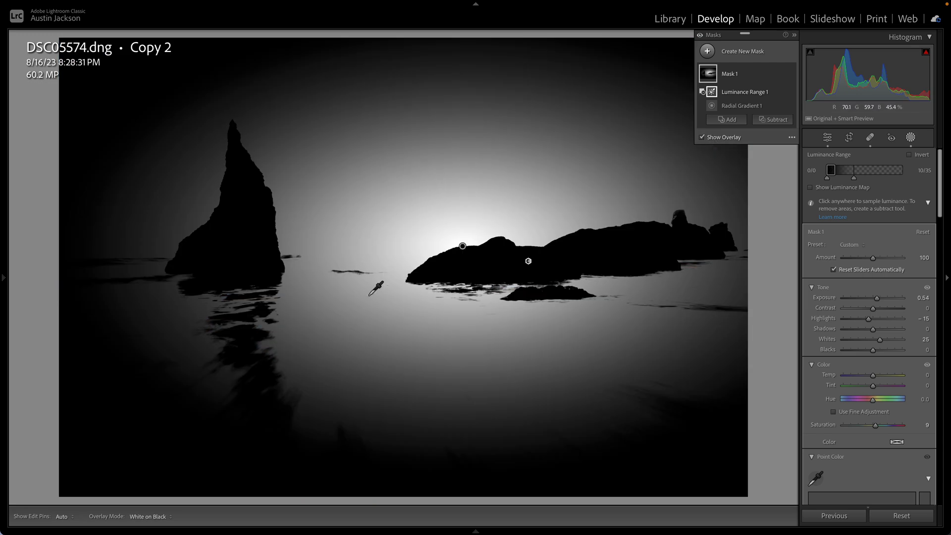
mouse_move(792, 97)
left_click(725, 138)
Toggle Mask 1's visibility to compare the glow with the dark rocks excluded
left_click(792, 74)
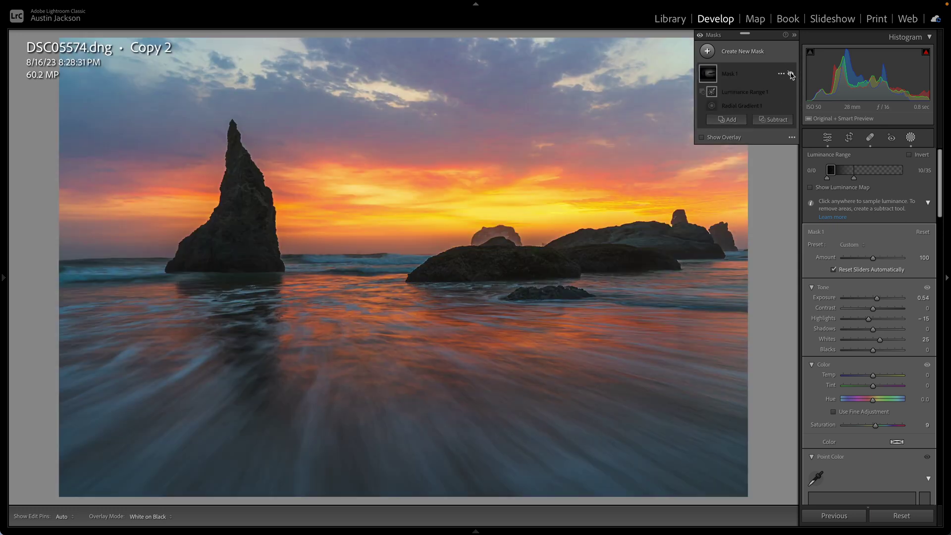
left_click(791, 74)
left_click(791, 75)
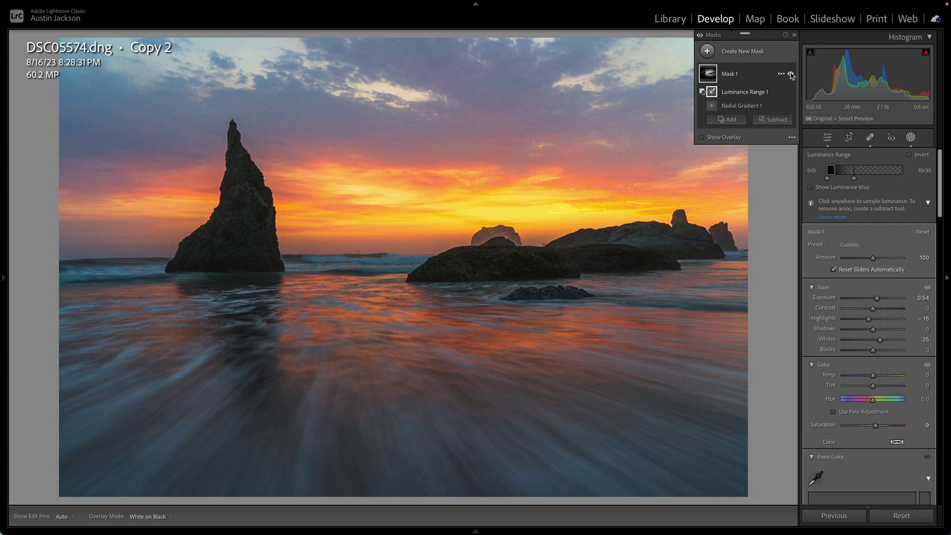
left_click(791, 74)
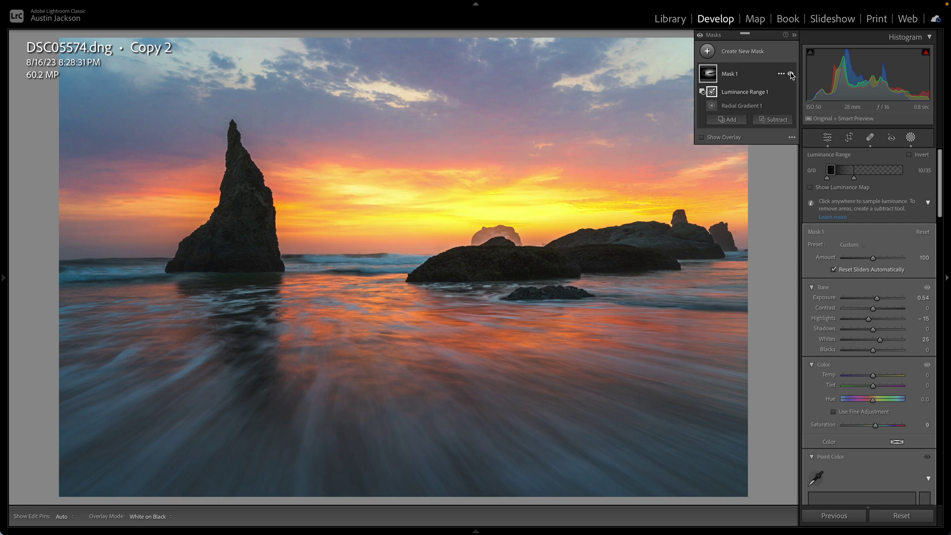
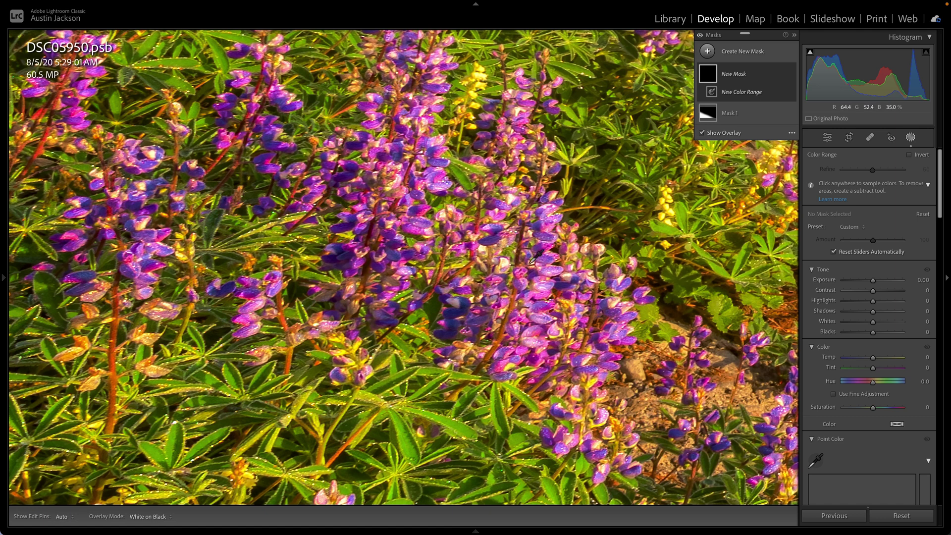
Sample a pink lupine bloom for the new Color Range mask and set Refine to 56
left_click(542, 320)
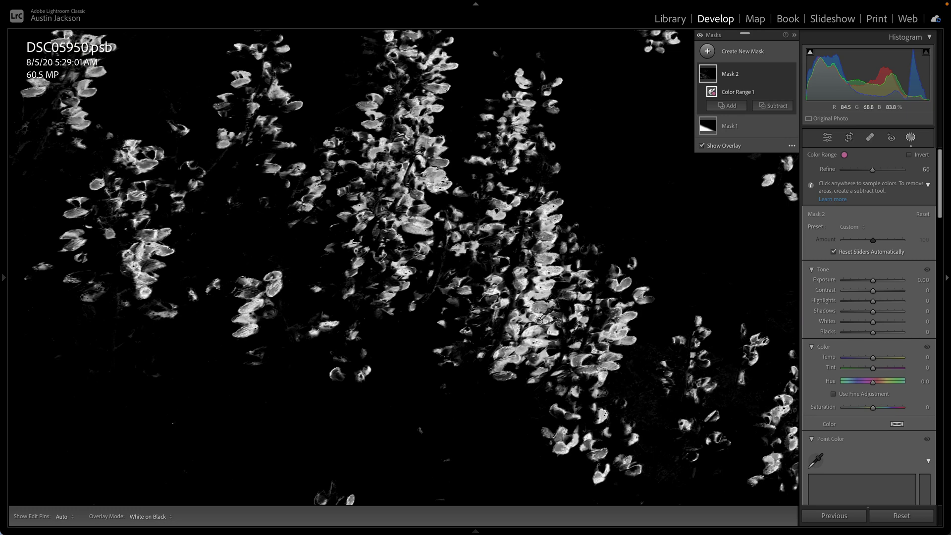
key("z")
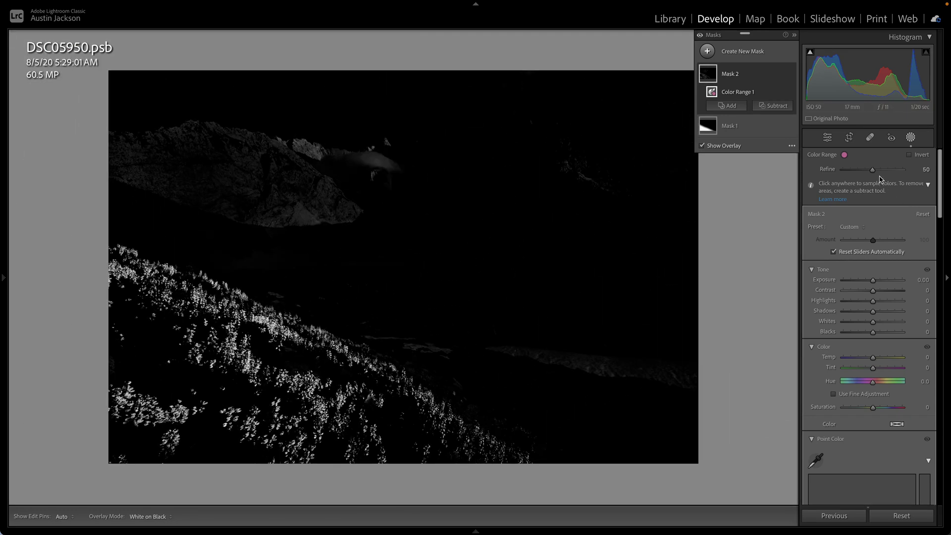
mouse_move(875, 171)
left_mouse_down()
mouse_move(929, 174)
mouse_move(815, 178)
mouse_move(887, 180)
mouse_move(871, 179)
mouse_move(878, 178)
left_mouse_up()
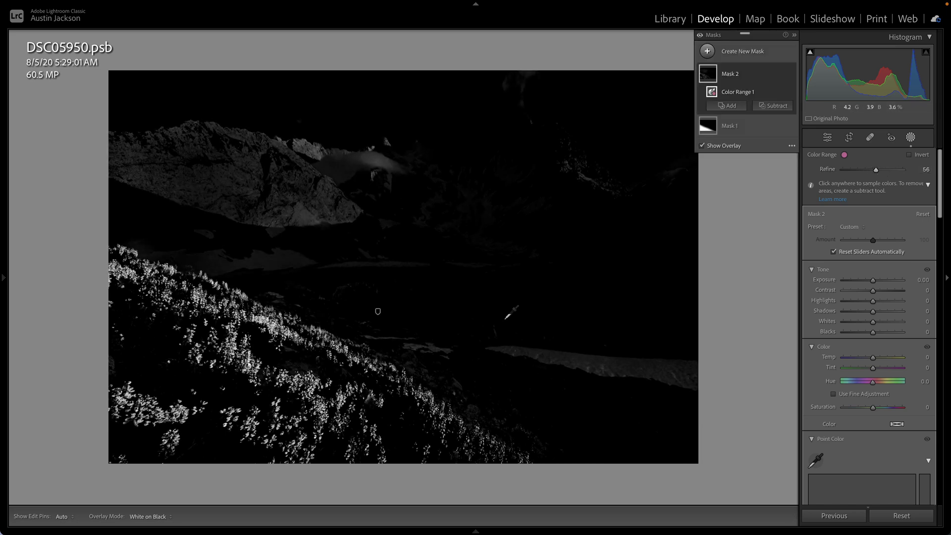
Subtract a Brush of size 48.4 from Mask 2, painting over the mountains and valley so only the flowers stay selected
left_click(774, 106)
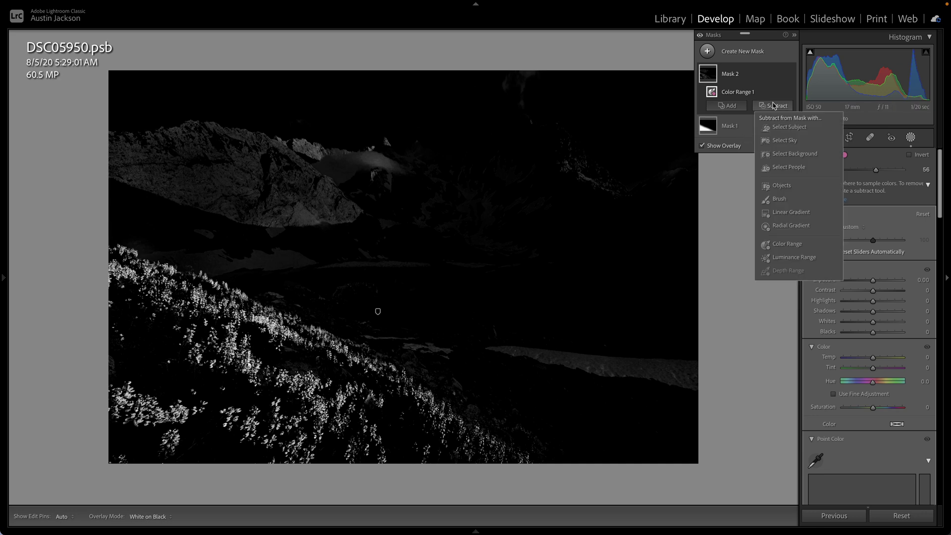
left_click(791, 198)
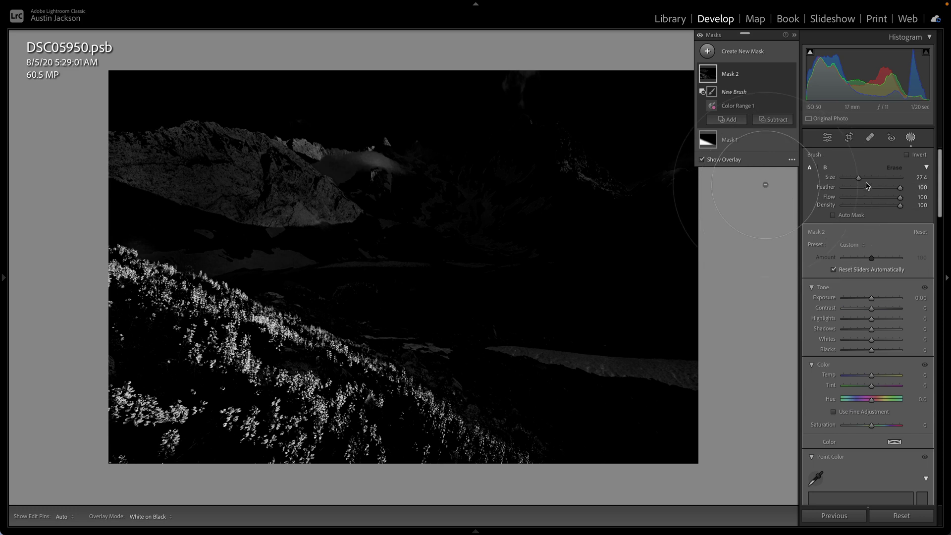
left_click_drag(858, 177, 871, 178)
key("h")
mouse_move(493, 163)
left_mouse_down()
mouse_move(207, 83)
mouse_move(486, 174)
mouse_move(676, 334)
mouse_move(591, 274)
mouse_move(524, 256)
mouse_move(467, 223)
mouse_move(412, 173)
left_mouse_up()
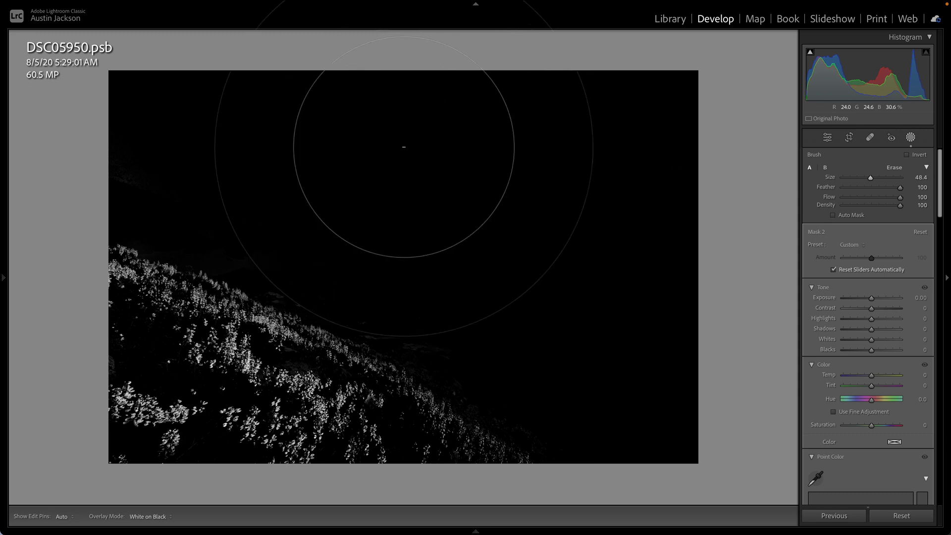
key("h")
Hide the mask overlay and set the flower mask's Saturation to 46, also trying a Hue of -42.3 and undoing it
mouse_move(792, 137)
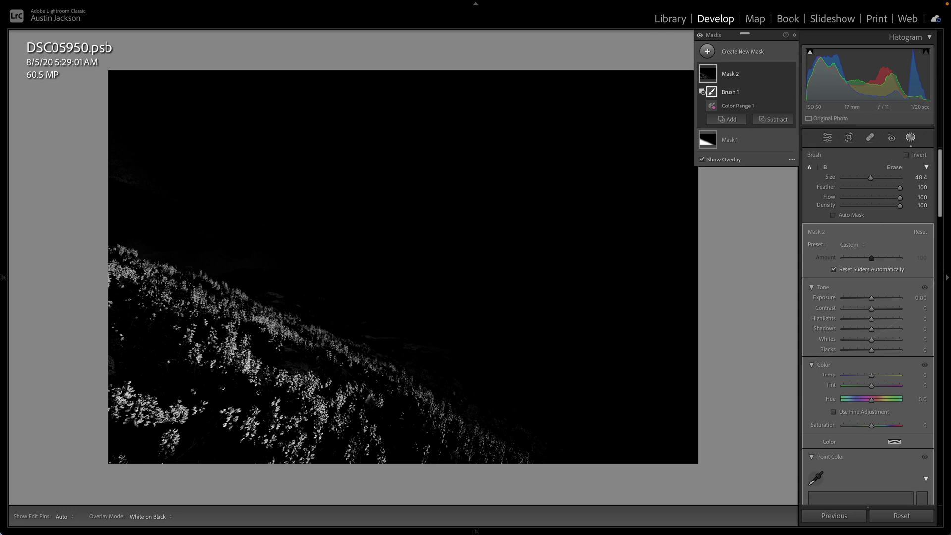
left_click(703, 159)
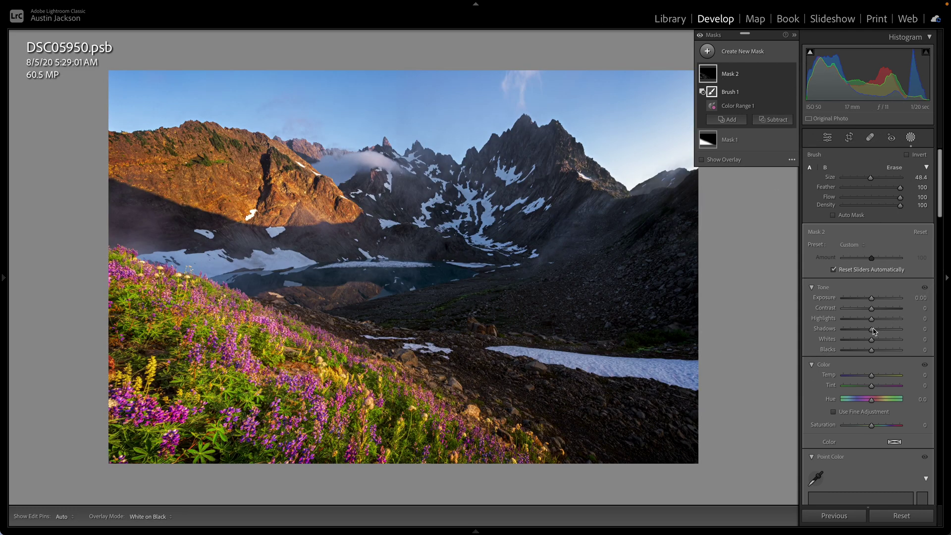
mouse_move(872, 425)
left_mouse_down()
mouse_move(947, 427)
mouse_move(878, 422)
left_mouse_up()
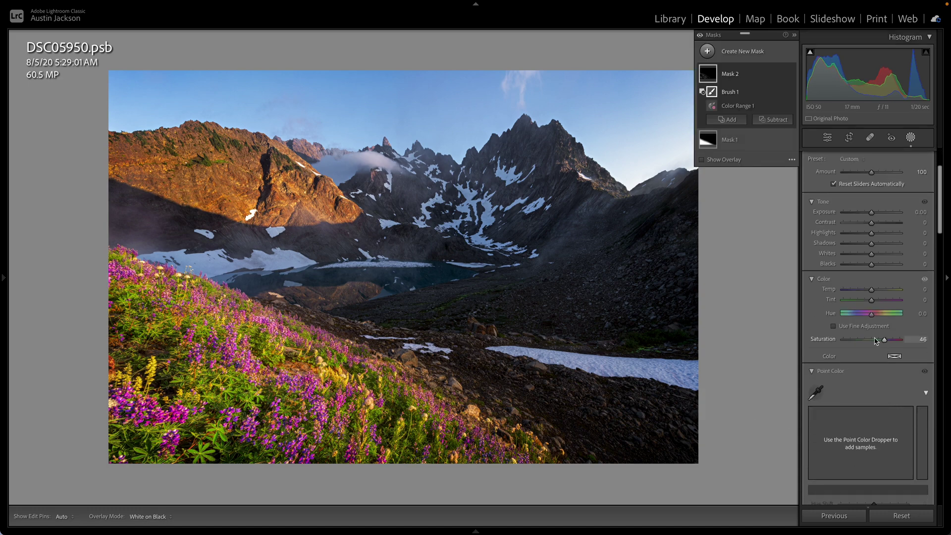
mouse_move(871, 313)
left_mouse_down()
mouse_move(902, 318)
mouse_move(866, 320)
left_mouse_up()
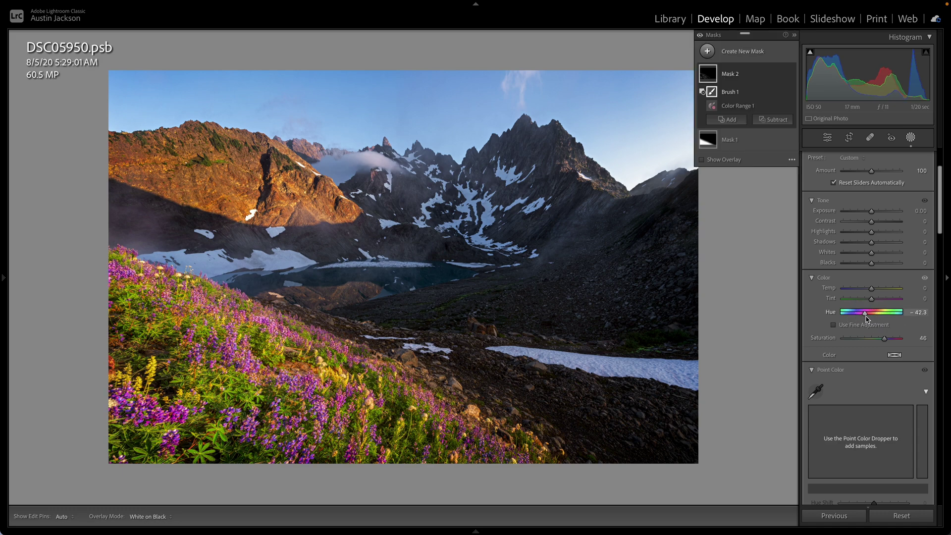
key("ctrl+z")
Look through the flower mask's Tone, Color, Point Color, Curve, Effects and Detail adjustments
scroll(870, 337, "down", 3)
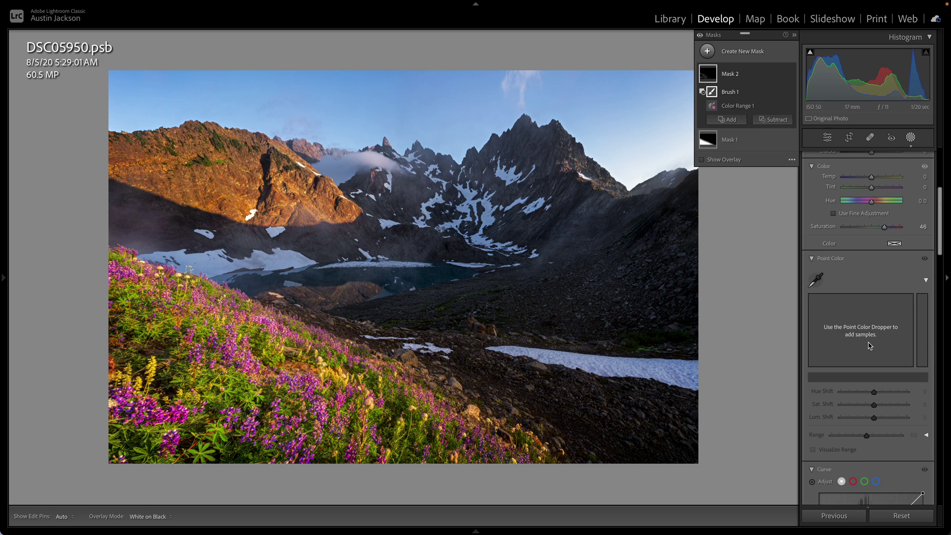
scroll(872, 337, "up", 5)
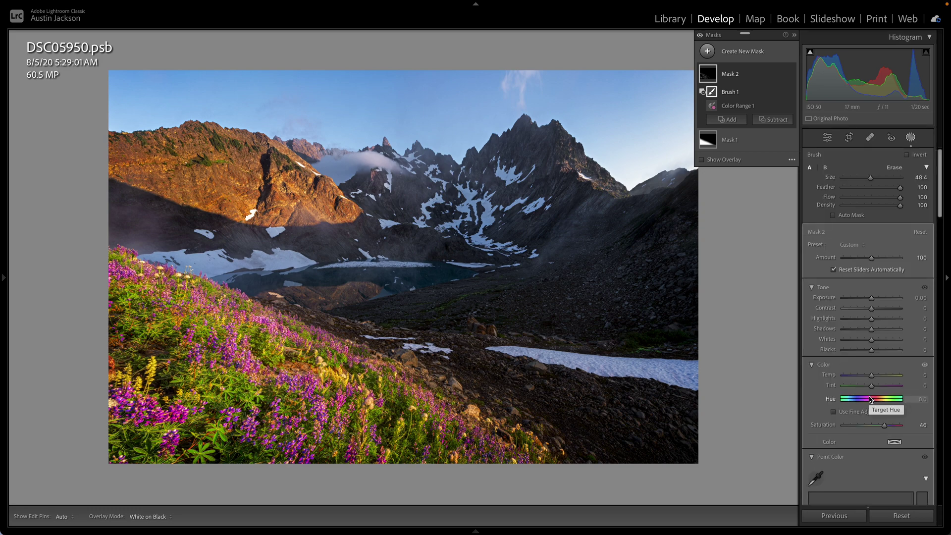
scroll(877, 322, "down", 3)
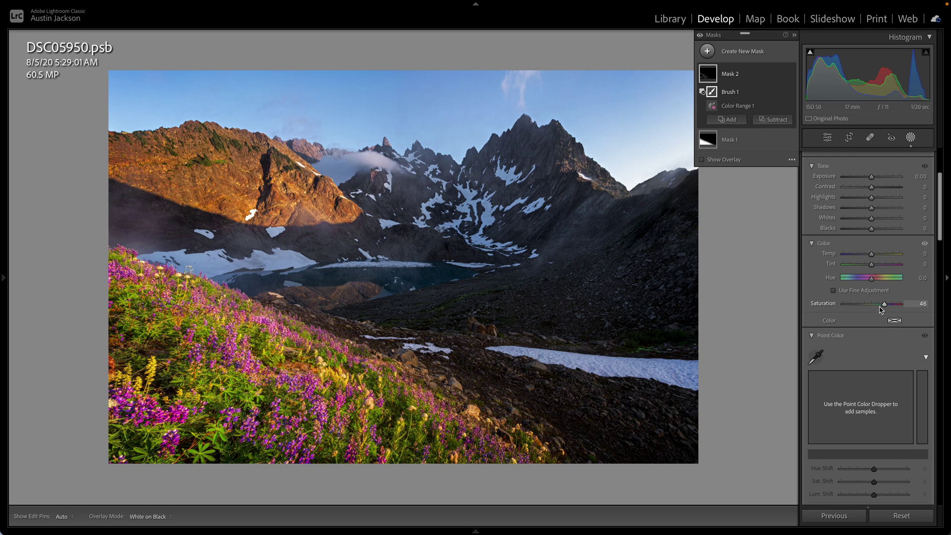
scroll(881, 310, "up", 3)
scroll(887, 302, "down", 4)
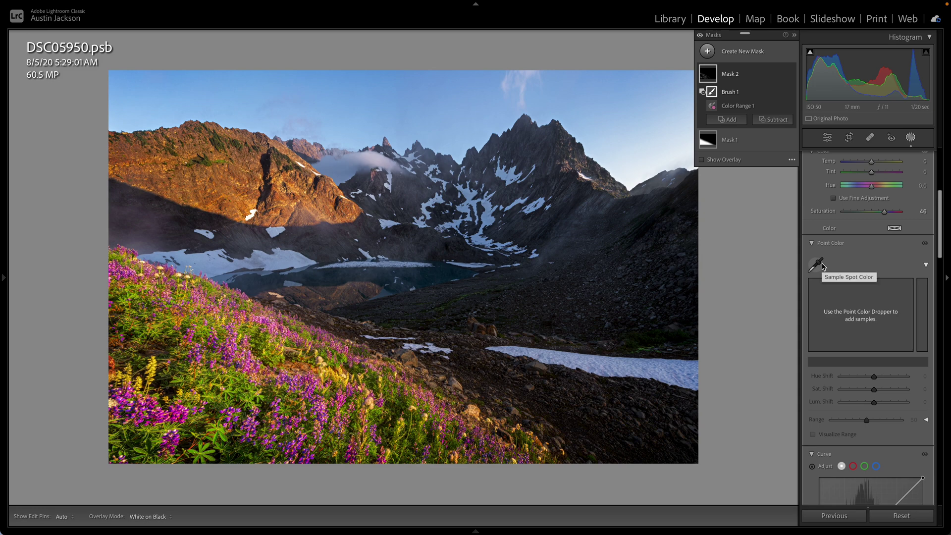
left_click(818, 265)
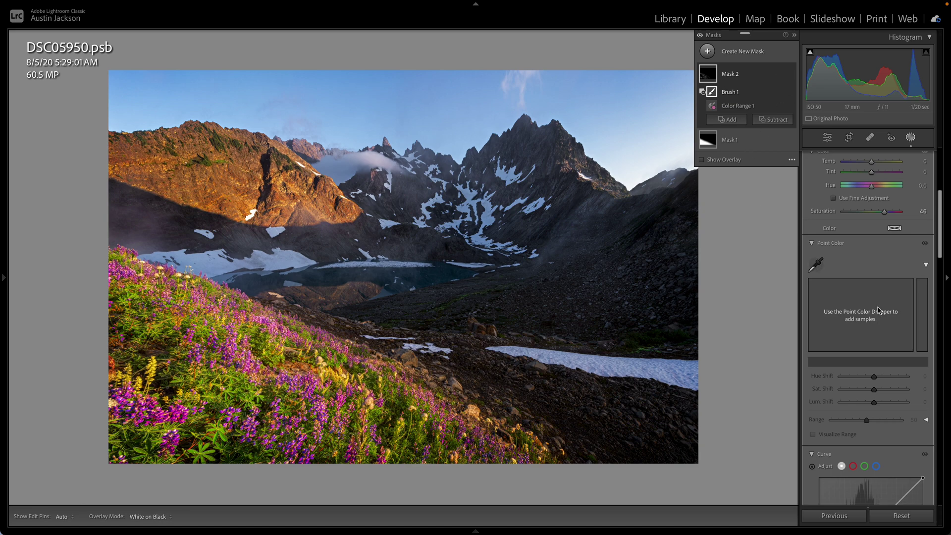
scroll(879, 311, "down", 8)
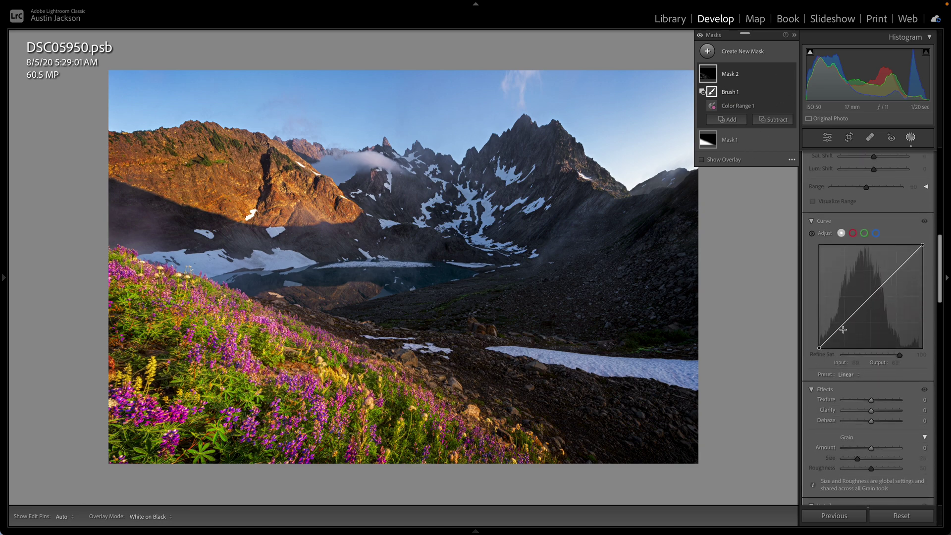
scroll(868, 315, "down", 5)
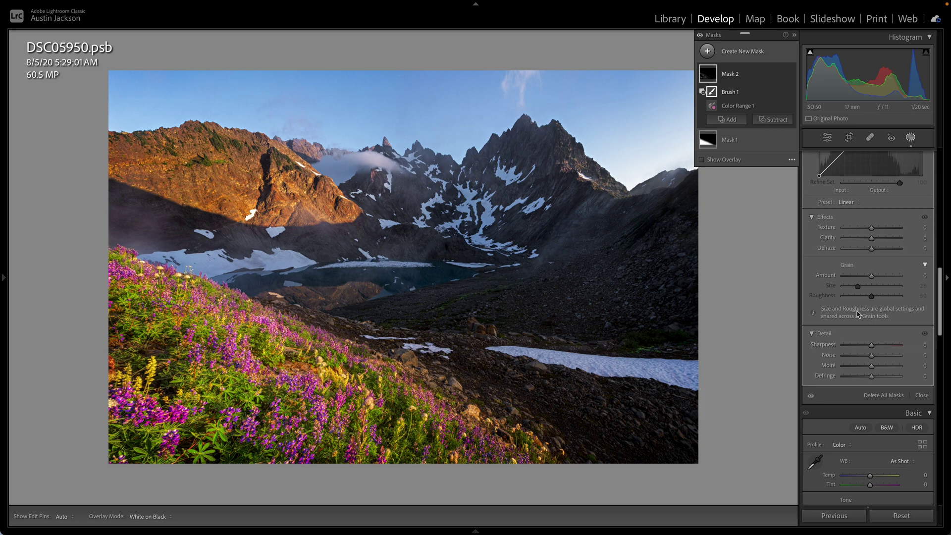
scroll(859, 314, "up", 12)
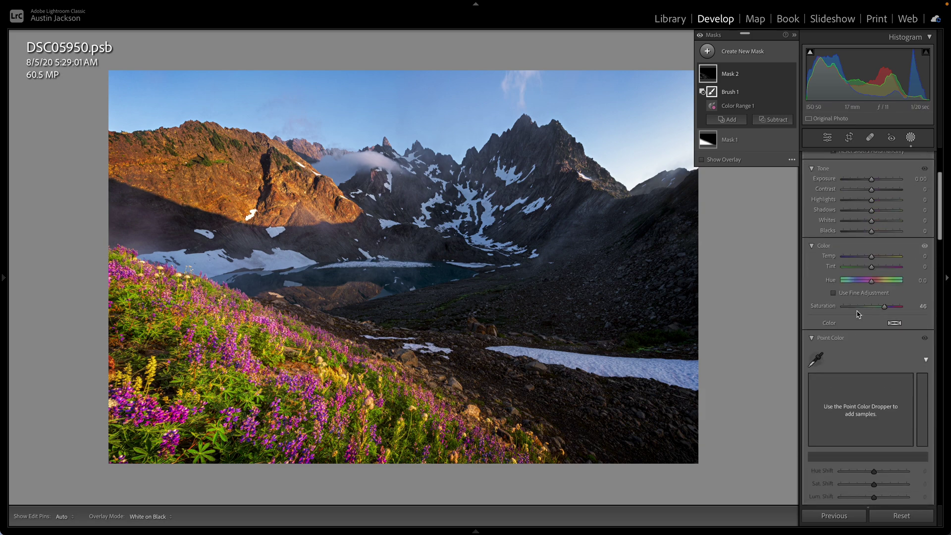
scroll(858, 313, "down", 1)
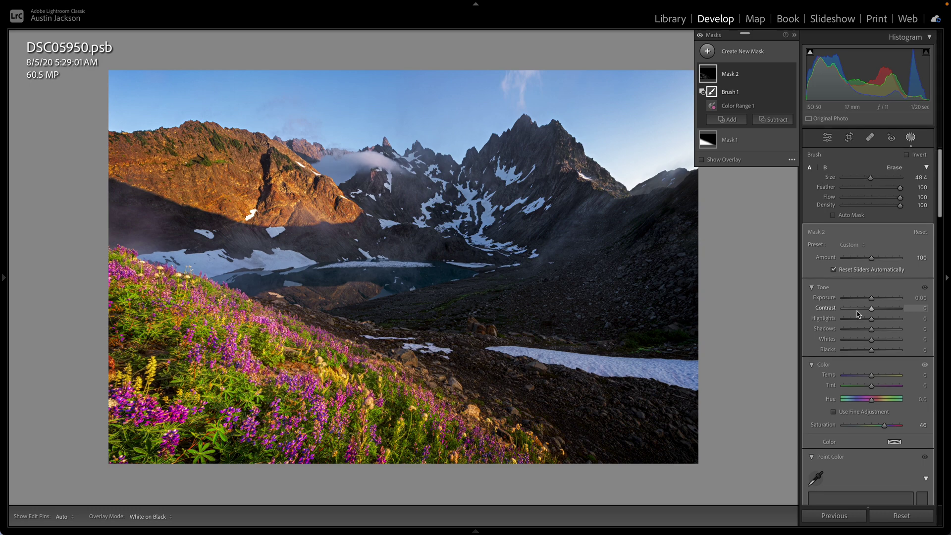
On the sunlit mountain photo DSC05971-1.psb, create a Luminance Range mask sampled from the bright sky near the horizon
mouse_move(487, 534)
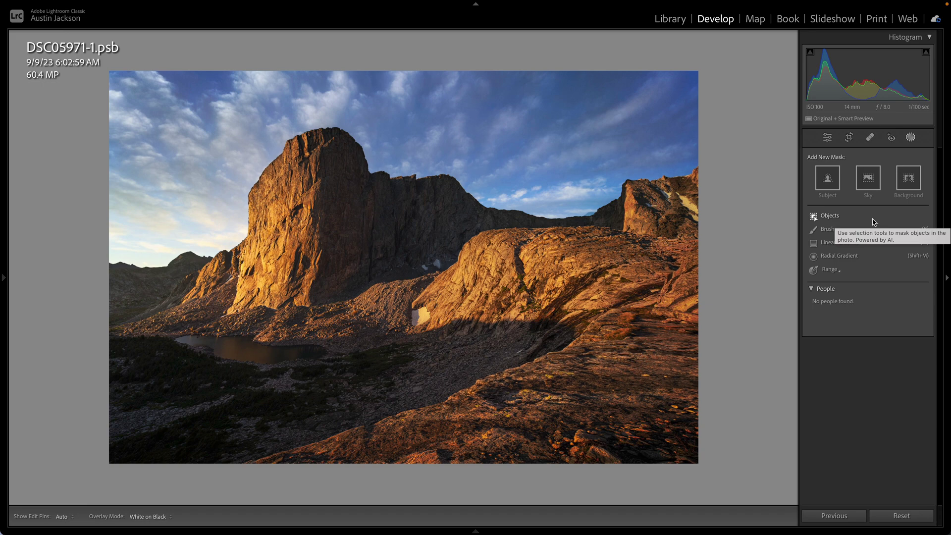
left_click(836, 271)
left_click(842, 303)
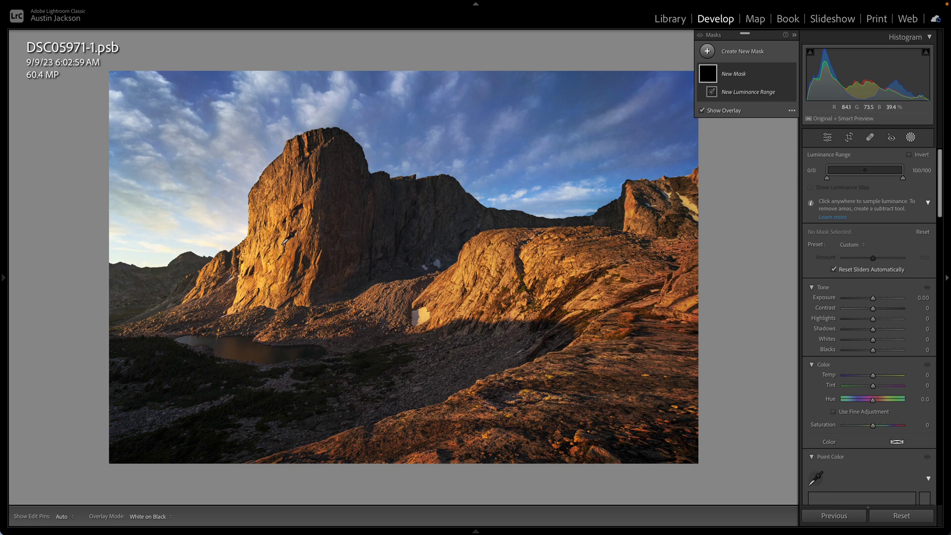
left_click(162, 249)
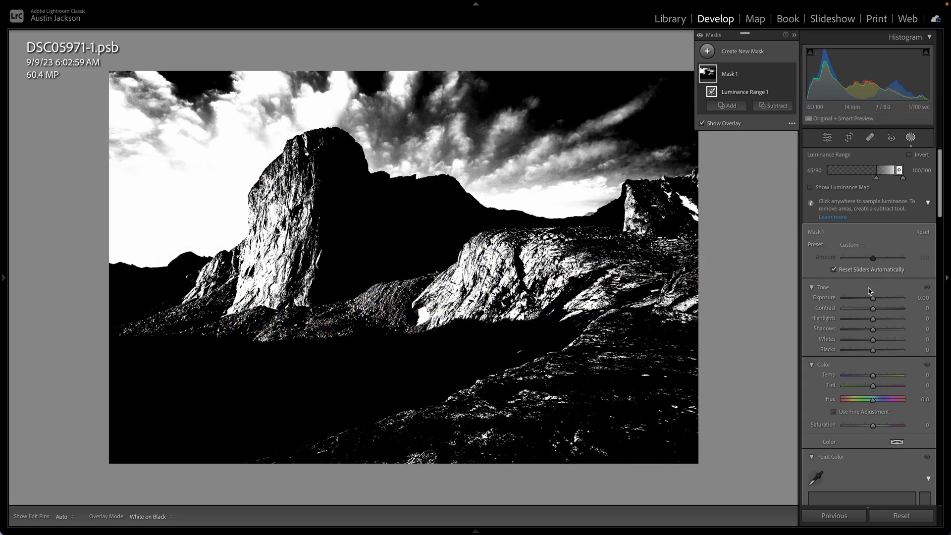
Try an Exposure change on the luminance mask and undo it, and set Whites to 17
left_click_drag(874, 301, 875, 307)
key("ctrl+z")
mouse_move(873, 339)
left_mouse_down()
mouse_move(892, 341)
mouse_move(878, 341)
left_mouse_up()
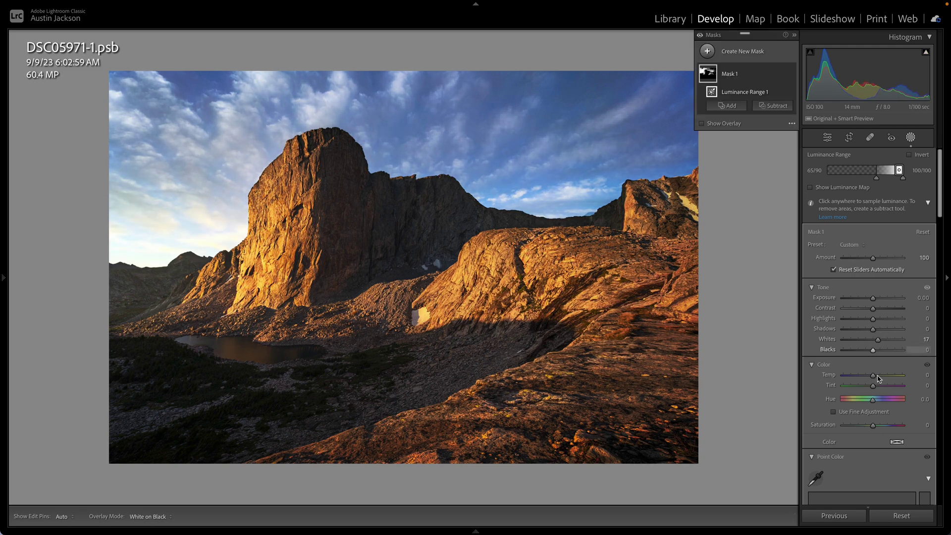
Set the luminance range mask's Saturation to 12
left_click_drag(874, 425, 877, 428)
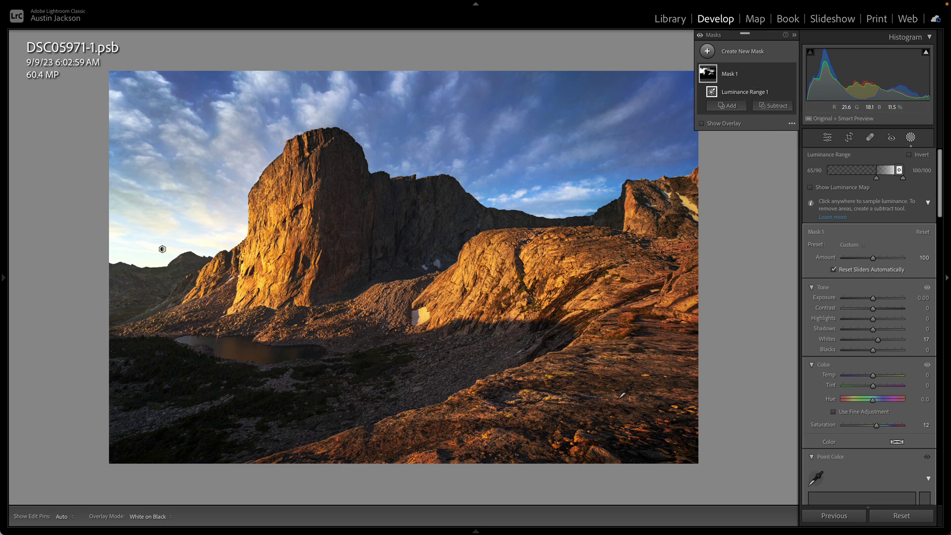
Create a Color Range mask sampled from the orange foreground rock and set its Refine to 60
left_click(759, 56)
left_click(766, 191)
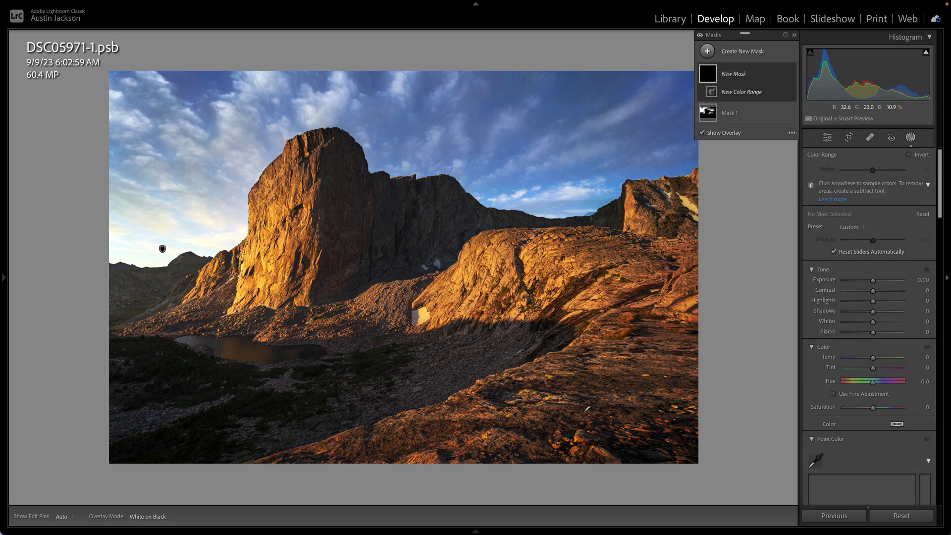
left_click(573, 382)
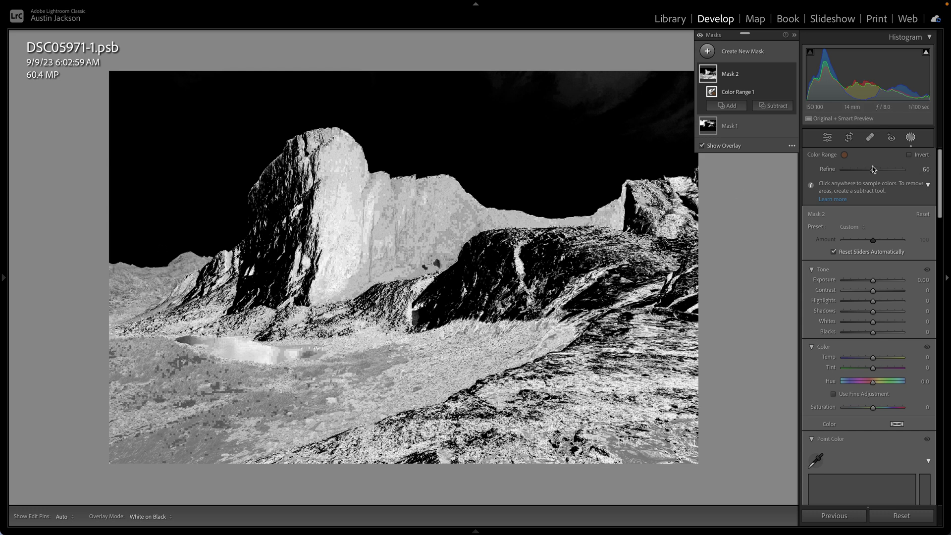
left_click_drag(874, 172, 880, 173)
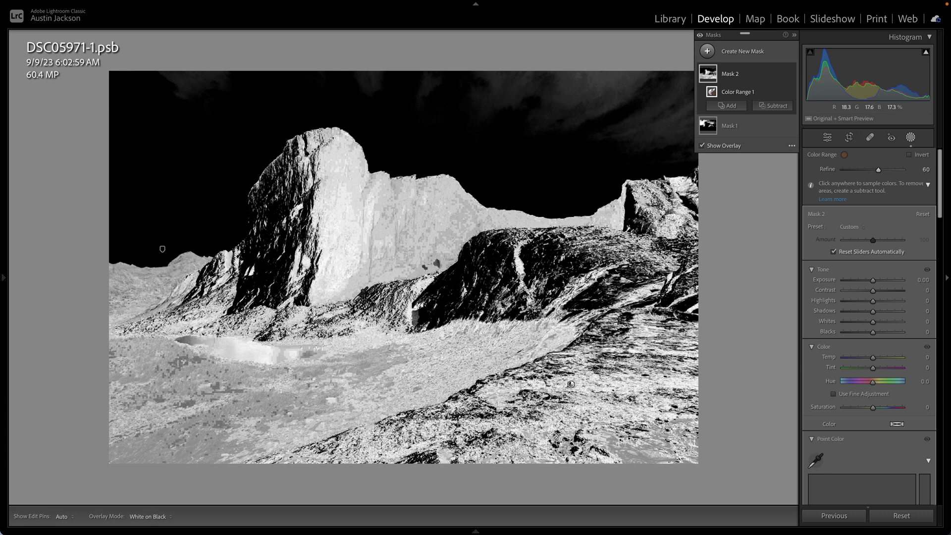
Subtract the sky, peak and valley from the color range mask with a brush at sizes 33.0 and 12.6, keeping the foreground rock
left_click(775, 107)
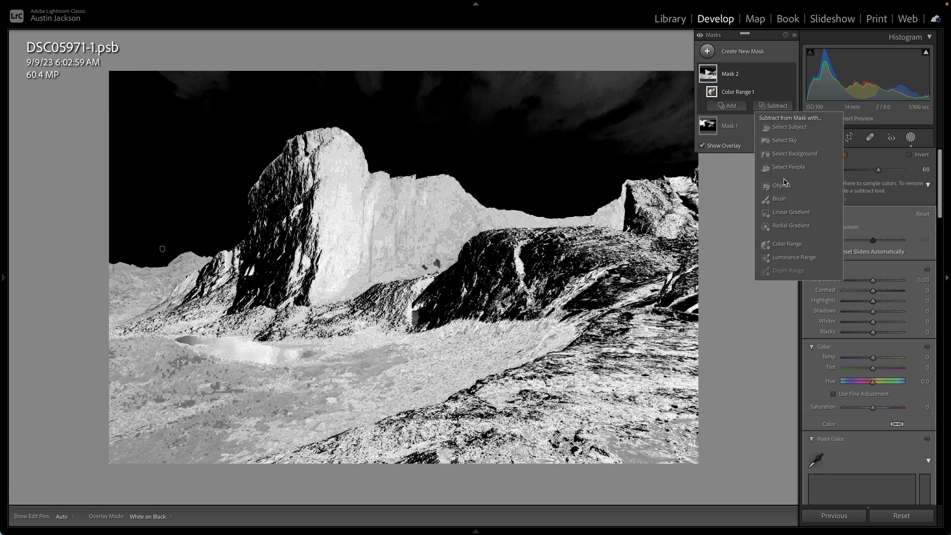
left_click(779, 199)
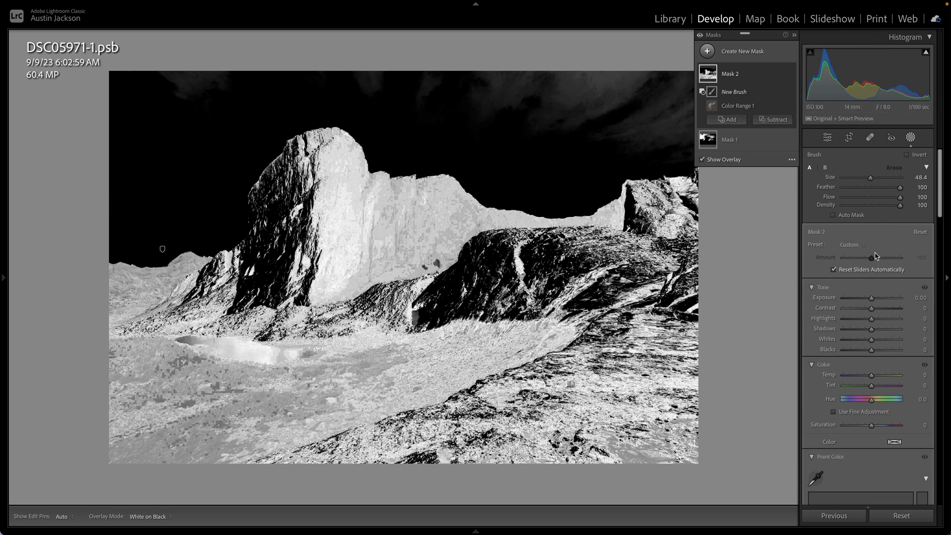
left_click_drag(871, 178, 862, 177)
mouse_move(478, 211)
left_mouse_down()
mouse_move(452, 218)
mouse_move(446, 174)
mouse_move(291, 117)
mouse_move(94, 283)
mouse_move(131, 379)
mouse_move(315, 297)
mouse_move(504, 272)
mouse_move(743, 151)
mouse_move(493, 103)
mouse_move(484, 233)
mouse_move(329, 302)
mouse_move(208, 431)
mouse_move(155, 438)
mouse_move(186, 418)
left_mouse_up()
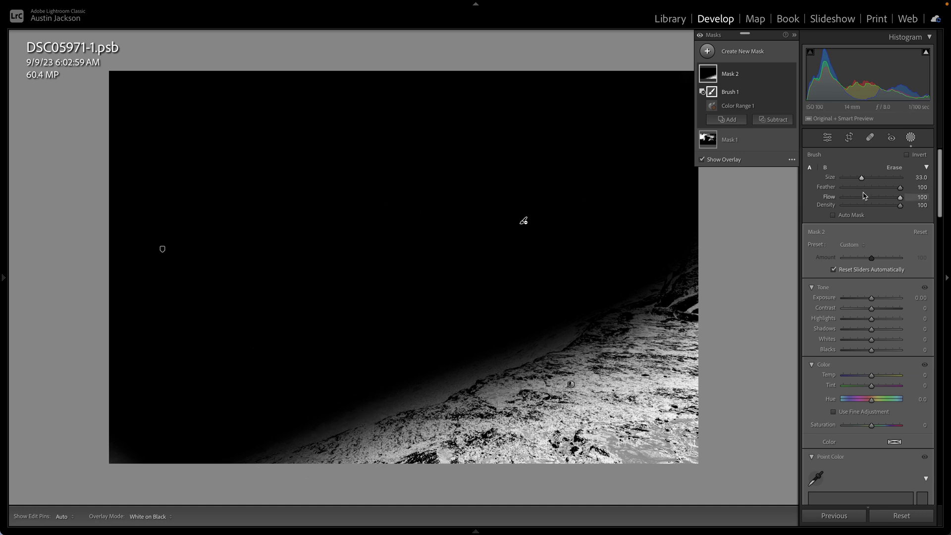
left_click_drag(862, 180, 850, 180)
mouse_move(499, 333)
left_mouse_down()
mouse_move(383, 360)
mouse_move(406, 355)
mouse_move(263, 424)
left_mouse_up()
Set the foreground rock mask's Saturation to 79
left_click_drag(871, 425, 889, 432)
left_click(792, 75)
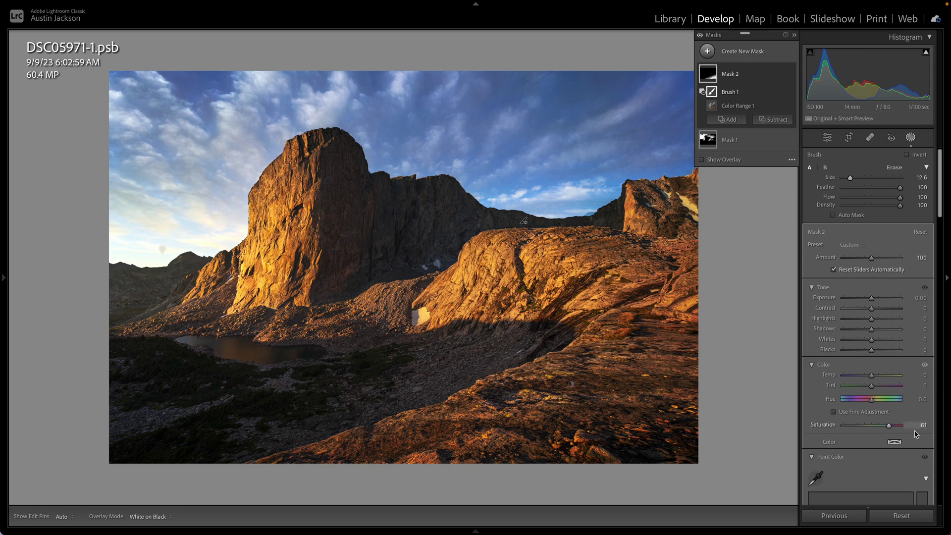
left_click_drag(889, 425, 894, 427)
Create a Radial Gradient mask as a large ellipse over the photo's centre and set its Exposure to 0.83
left_click(739, 50)
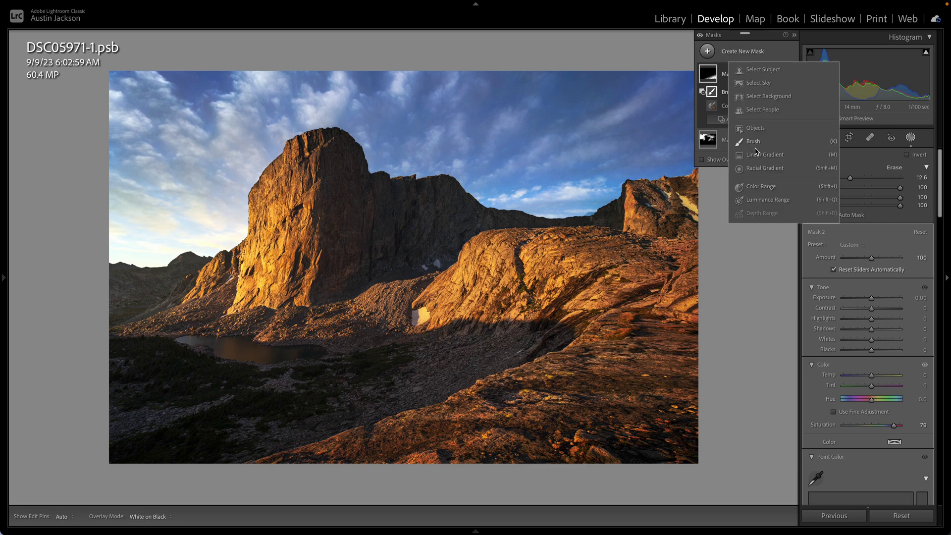
left_click(763, 168)
left_click_drag(393, 265, 649, 430)
mouse_move(393, 266)
left_mouse_down()
mouse_move(417, 265)
mouse_move(408, 266)
left_mouse_up()
left_click_drag(871, 251, 878, 254)
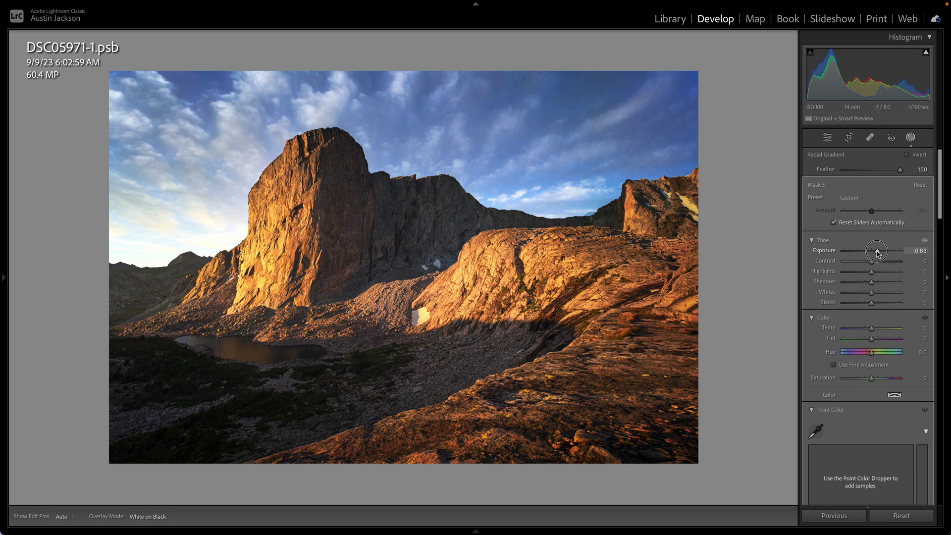
left_click_drag(878, 253, 878, 253)
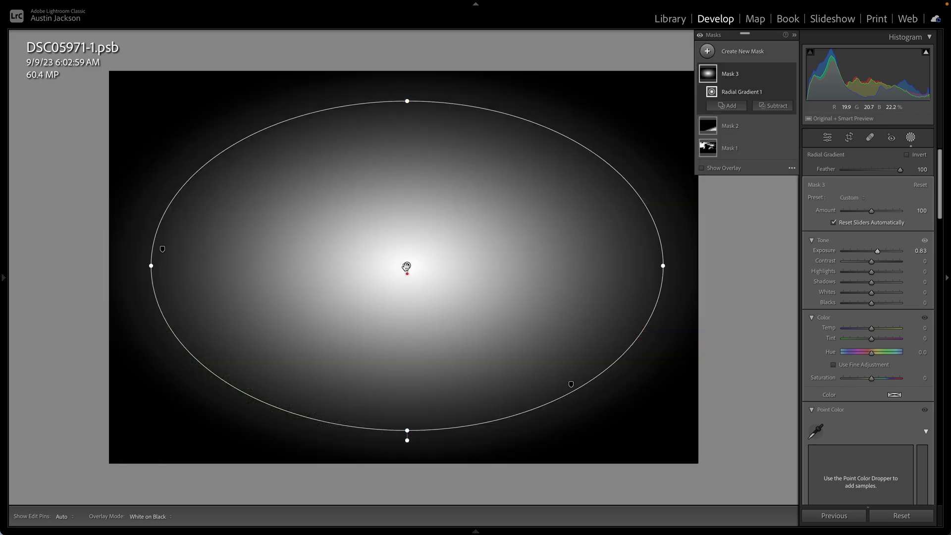
Reshape the radial gradient into a narrower, taller ellipse and move it over the tall peak
left_click_drag(417, 268, 373, 257)
left_click_drag(613, 259, 518, 258)
left_click_drag(363, 419, 365, 459)
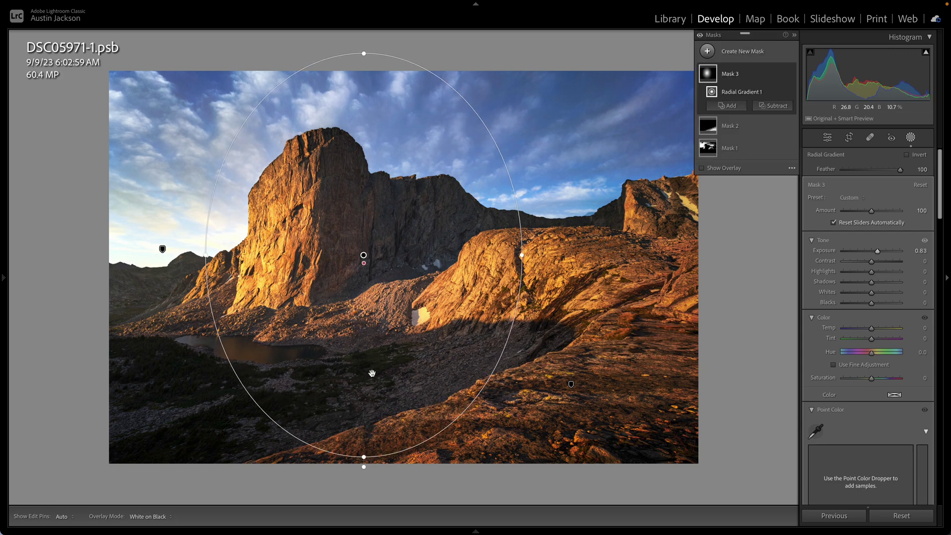
left_click_drag(365, 257, 336, 271)
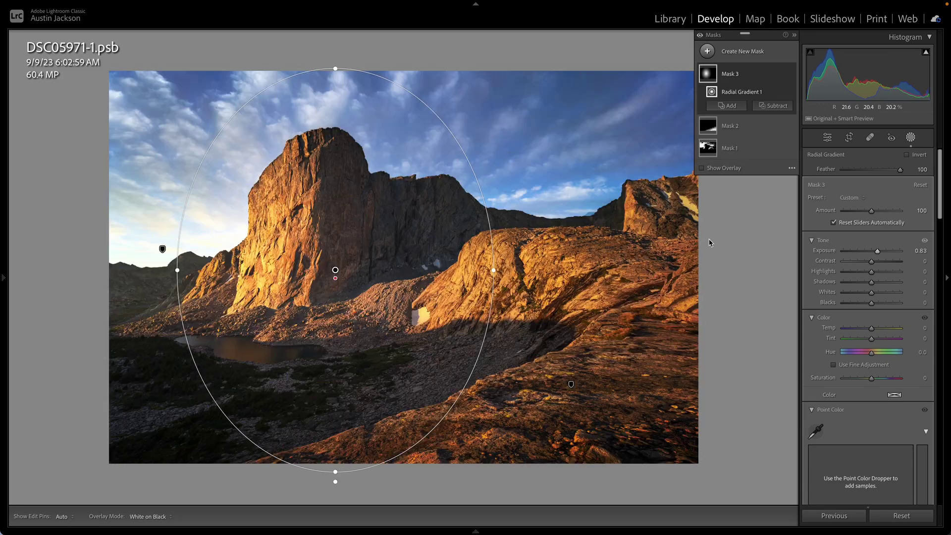
Set the radial gradient mask's Exposure to 0.74 and compare the photo with the mask hidden and shown
left_click_drag(877, 251, 878, 252)
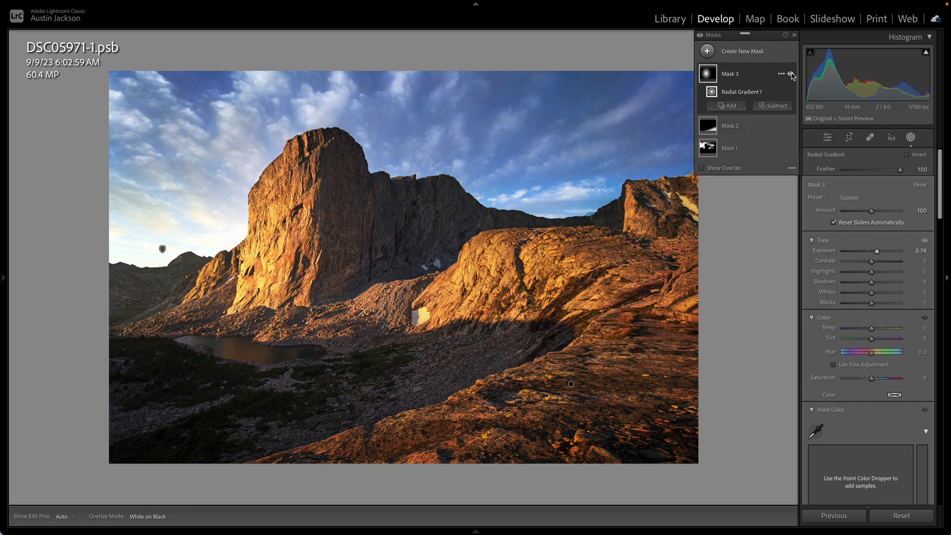
left_click(791, 74)
left_click(791, 74)
Leave masking and open the group portrait _DSC0107.dng
left_click(911, 137)
mouse_move(138, 529)
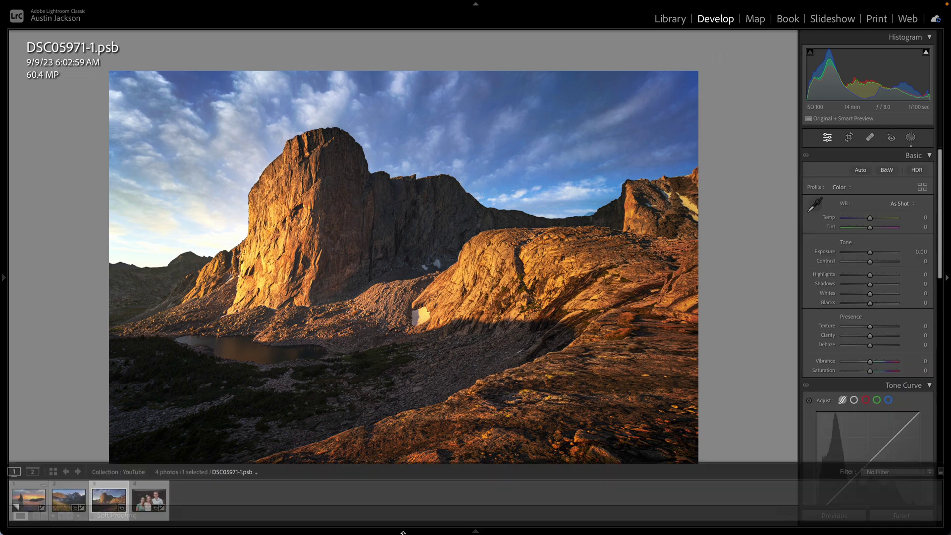
left_click(148, 500)
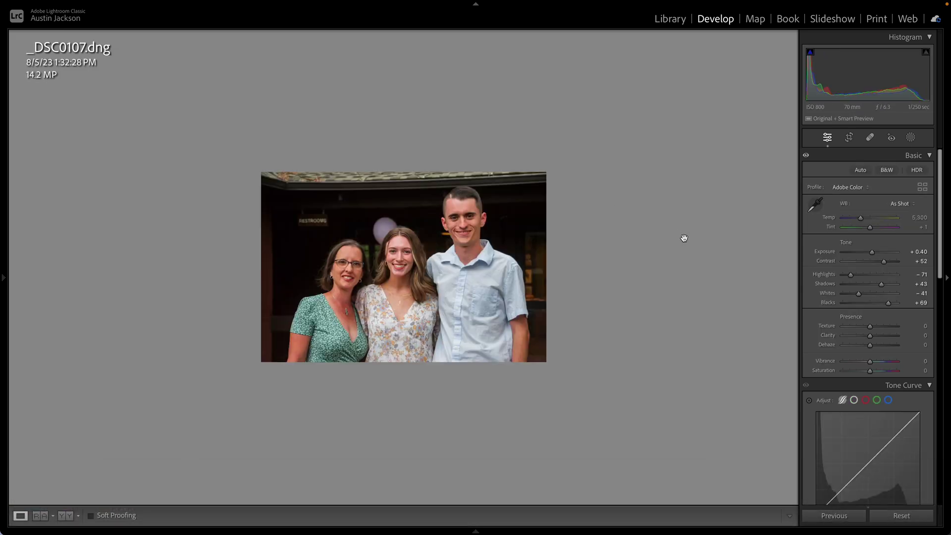
Create a Facial Skin mask for Person 2 and set its Contrast to 19 and Shadows to 100
left_click(911, 137)
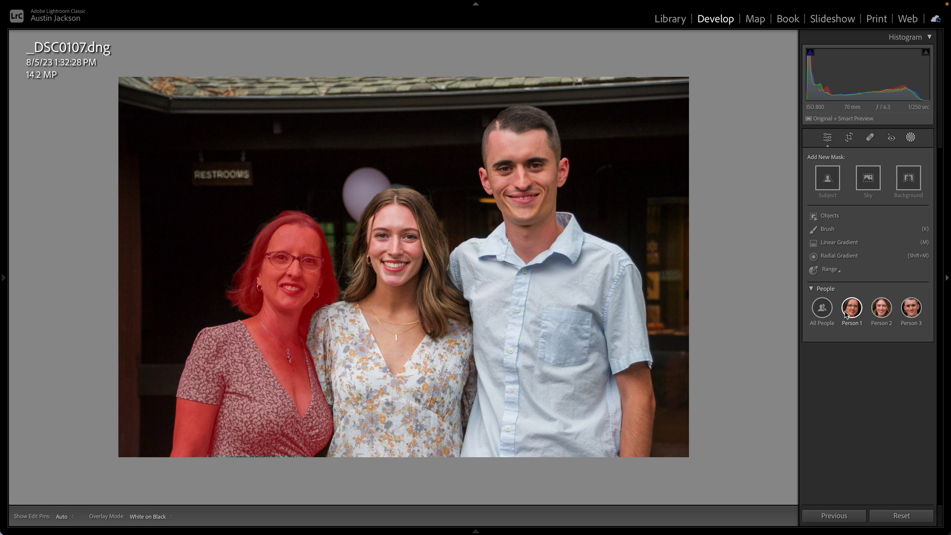
left_click(881, 314)
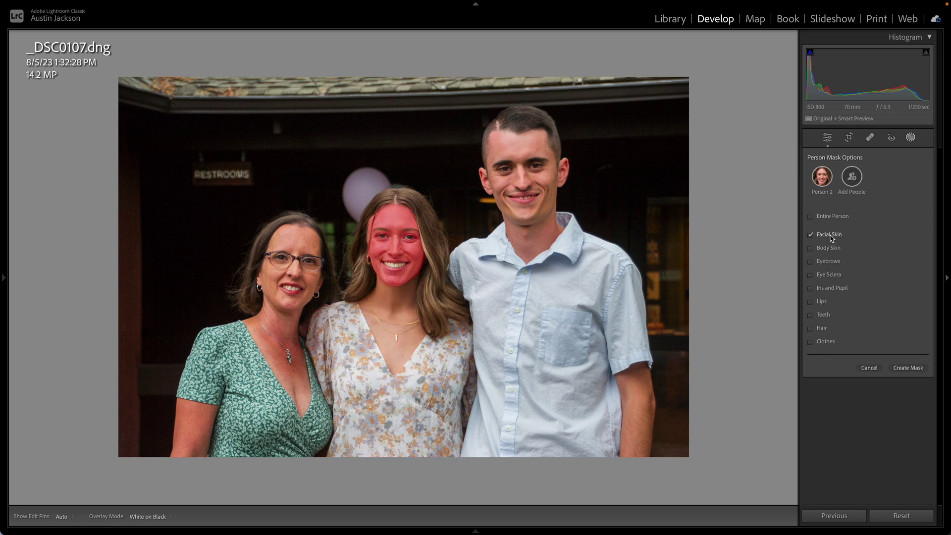
left_click(912, 368)
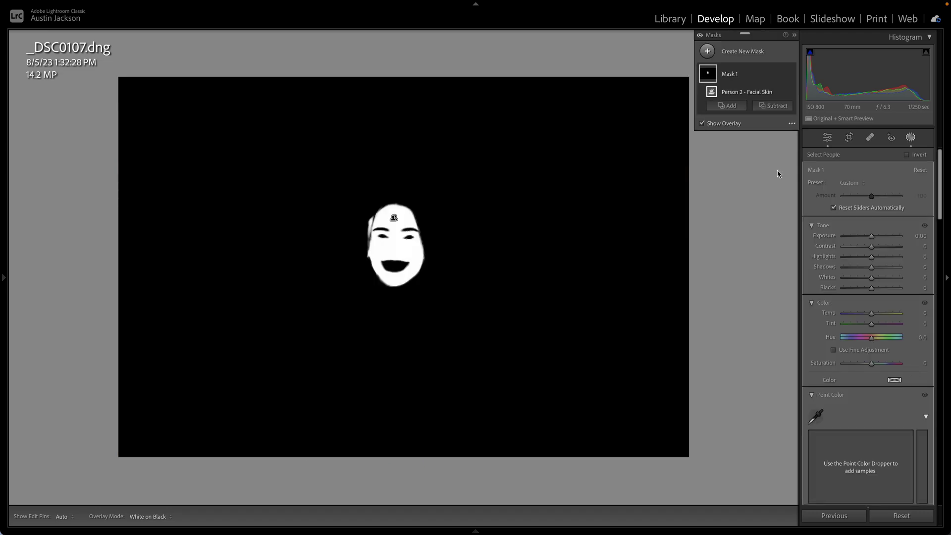
mouse_move(872, 236)
left_mouse_down()
mouse_move(860, 237)
mouse_move(872, 237)
left_mouse_up()
left_click_drag(872, 247, 922, 265)
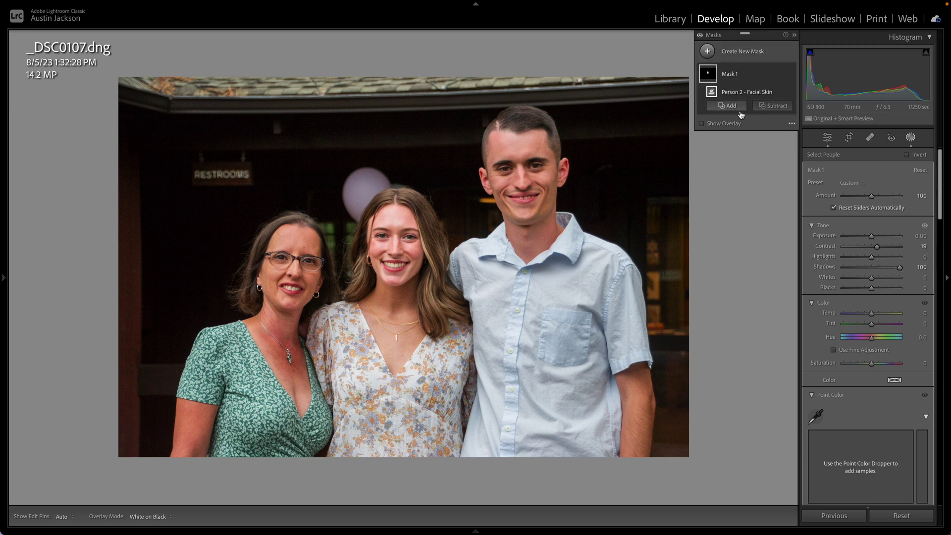
Create a Teeth mask for Person 2 and set its Exposure to 0.55
left_click(734, 55)
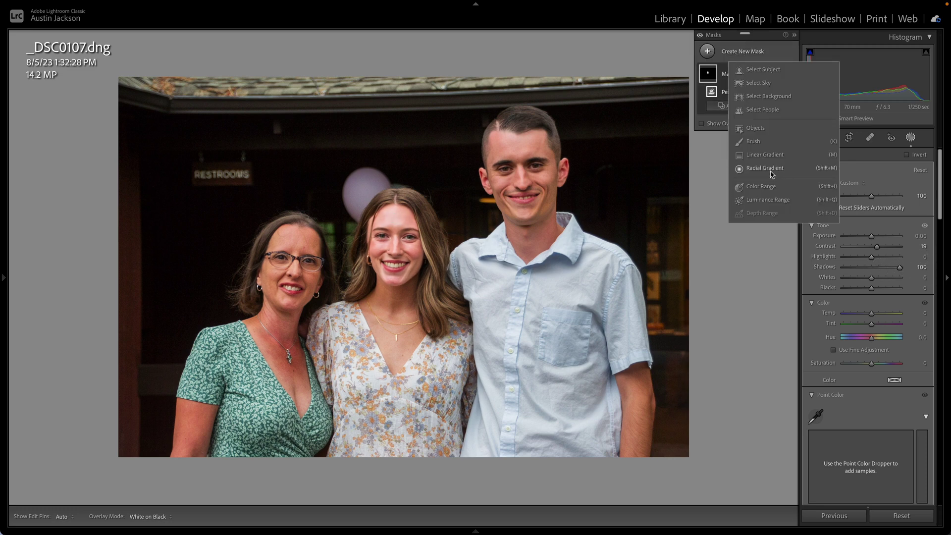
left_click(764, 109)
left_click(883, 178)
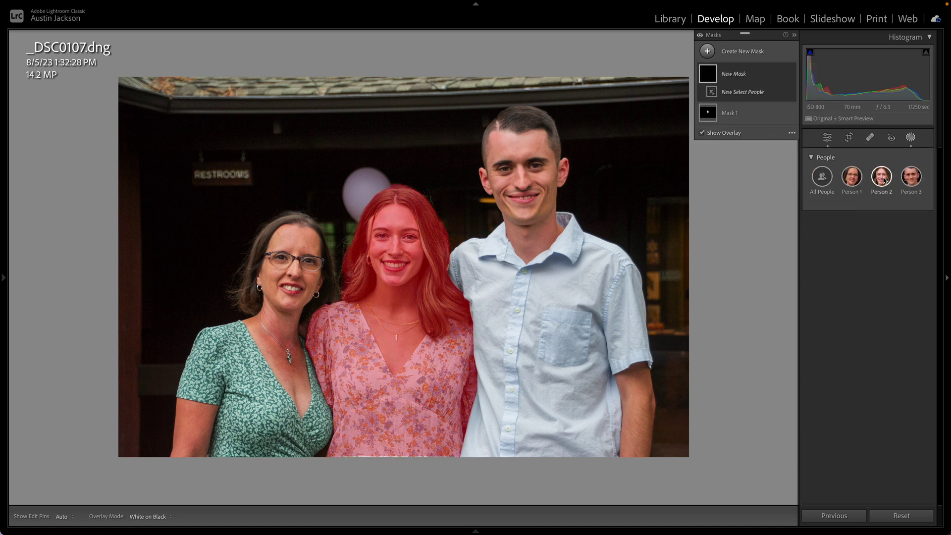
left_click(883, 178)
left_click(823, 315)
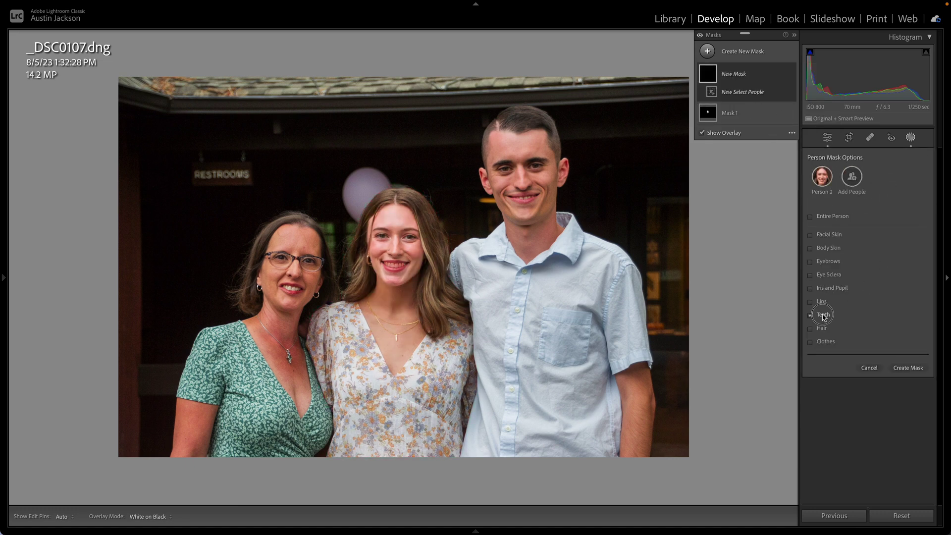
left_click(909, 368)
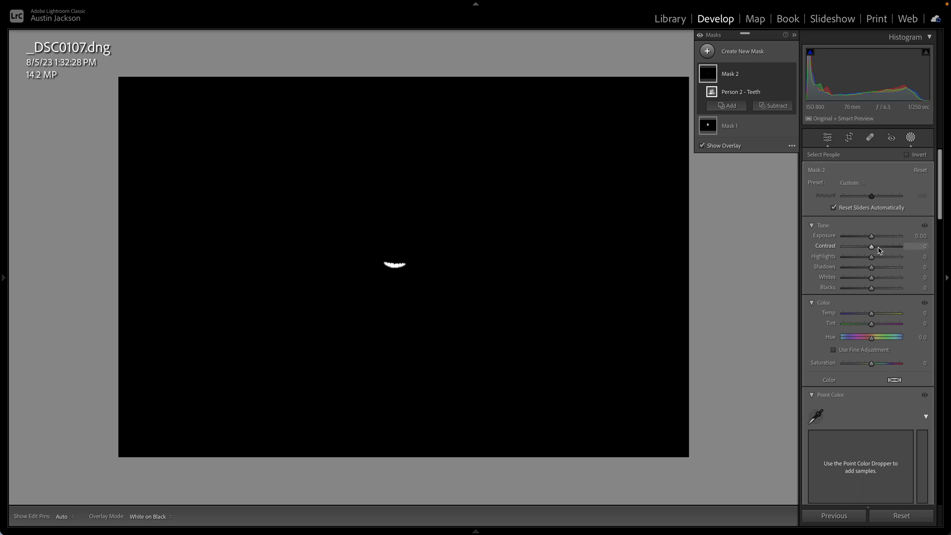
left_click_drag(873, 236, 876, 237)
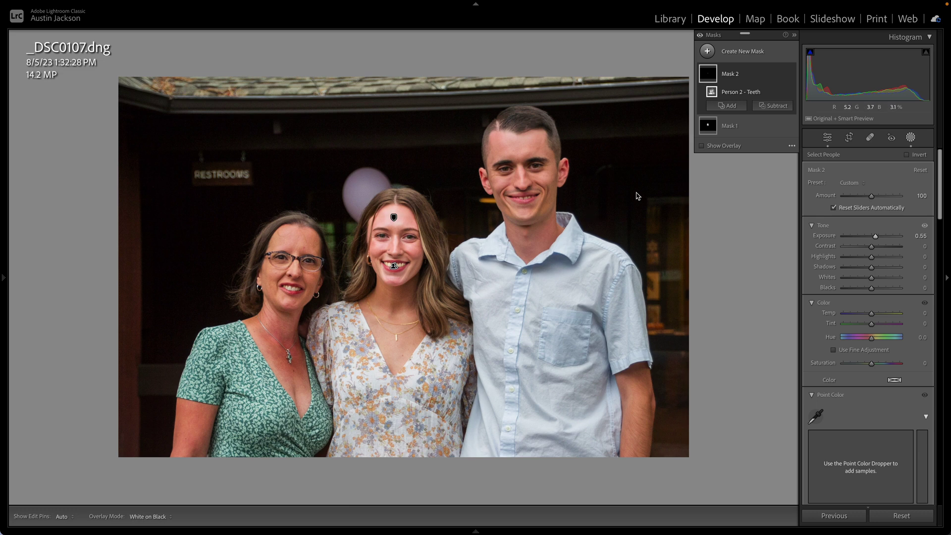
Close and reopen masking, and show the mask types available for a new mask
left_click(911, 139)
left_click(911, 139)
left_click(732, 54)
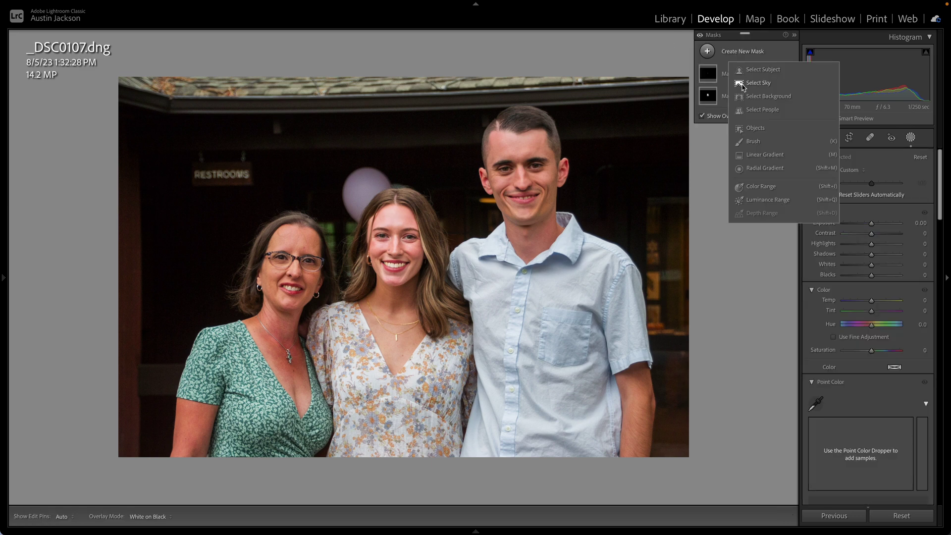